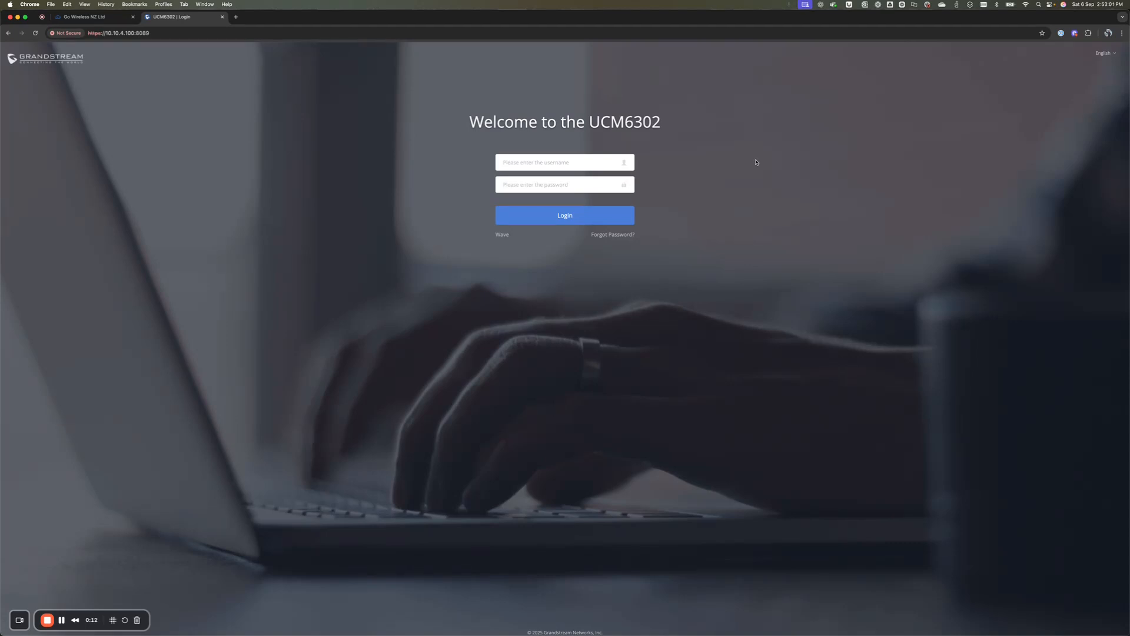
Step: Enter the admin username and the admin password on the login page and log in
{"action": "left_click", "coordinate": [569, 163]}
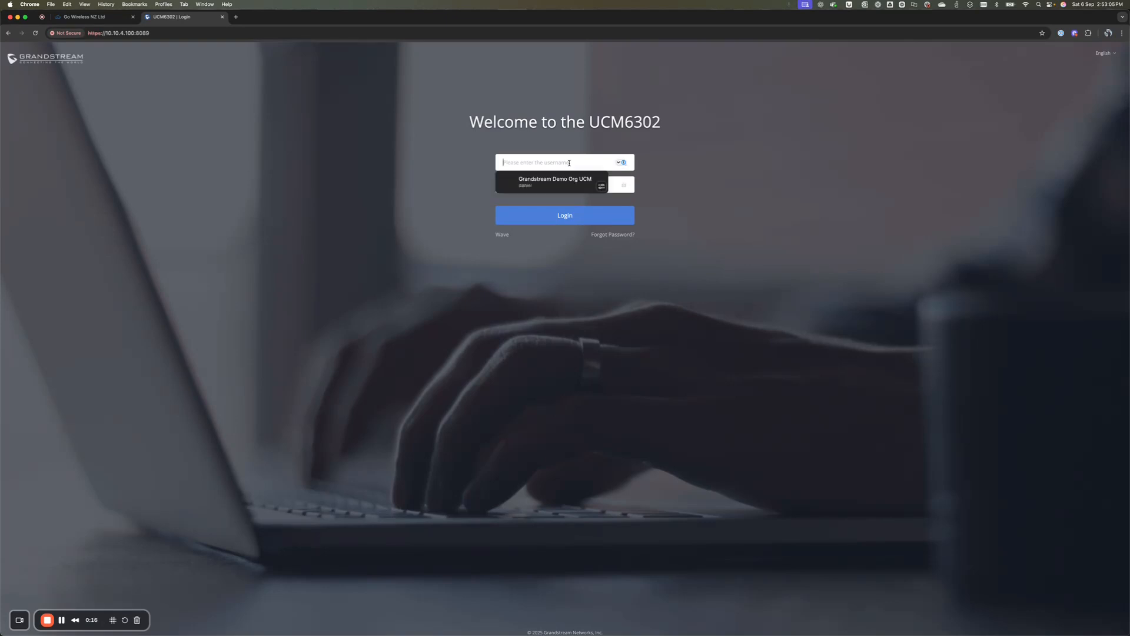
{"action": "type", "text": "admin"}
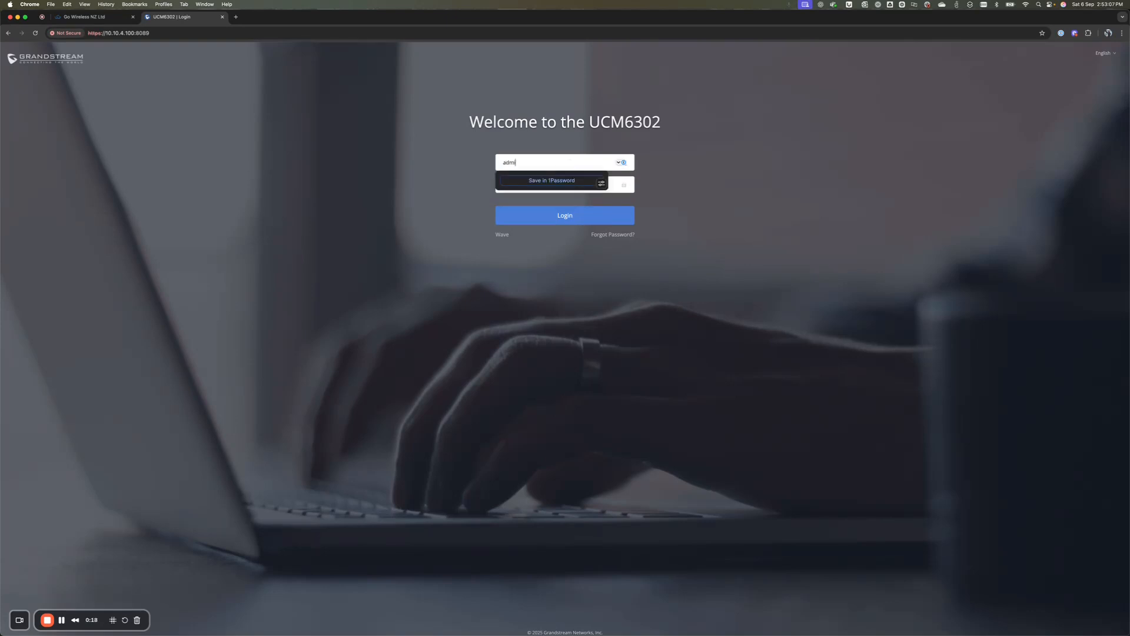
{"action": "key", "text": "Tab"}
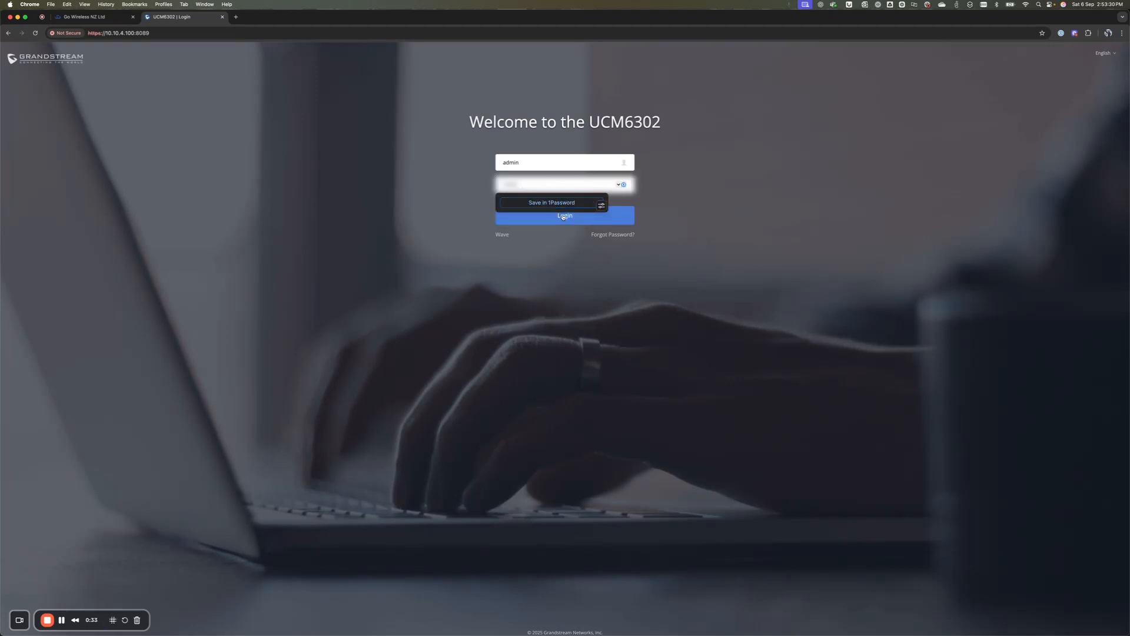
{"action": "left_click", "coordinate": [563, 216]}
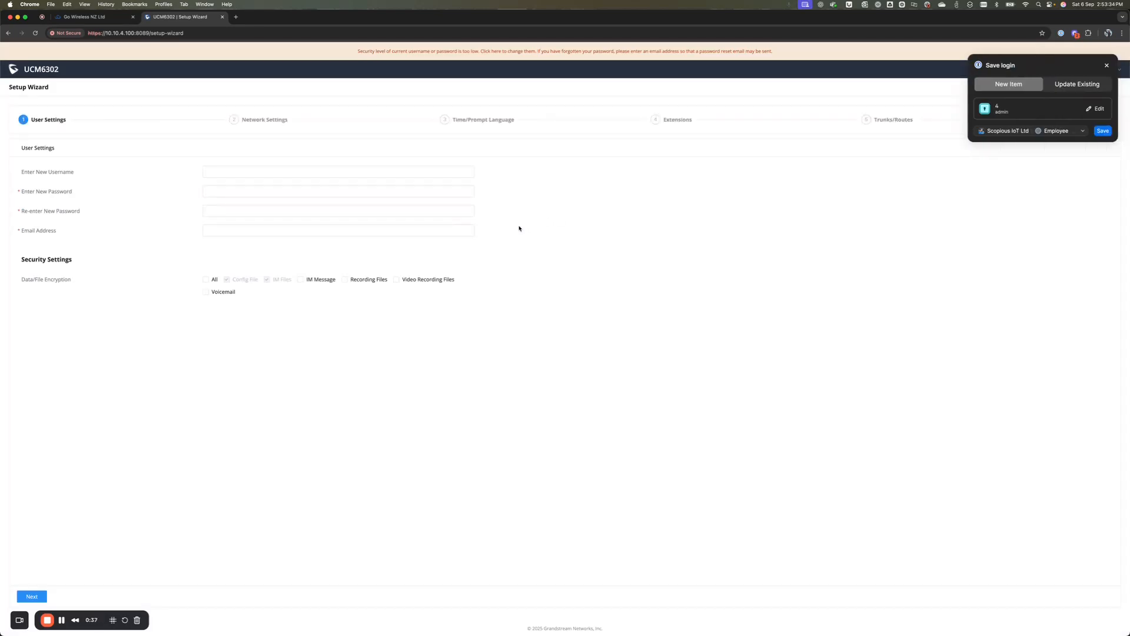
Step: Log in, dismiss the password manager prompt, and enter the new admin username and password
{"action": "left_click", "coordinate": [450, 232]}
{"action": "left_click", "coordinate": [1106, 65]}
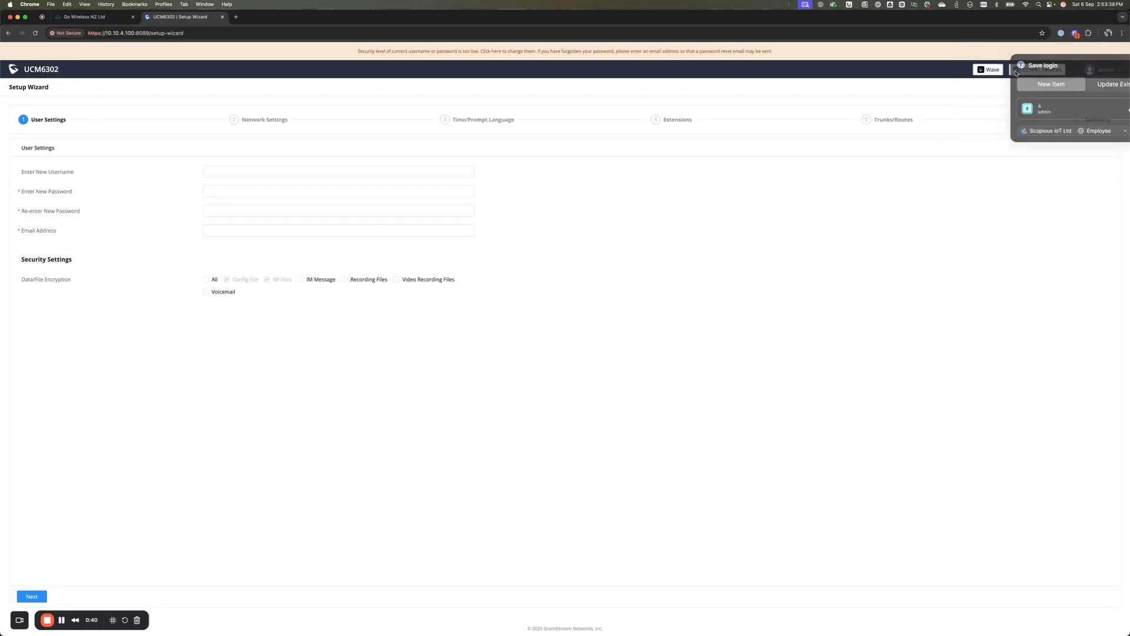
{"action": "left_click", "coordinate": [270, 171]}
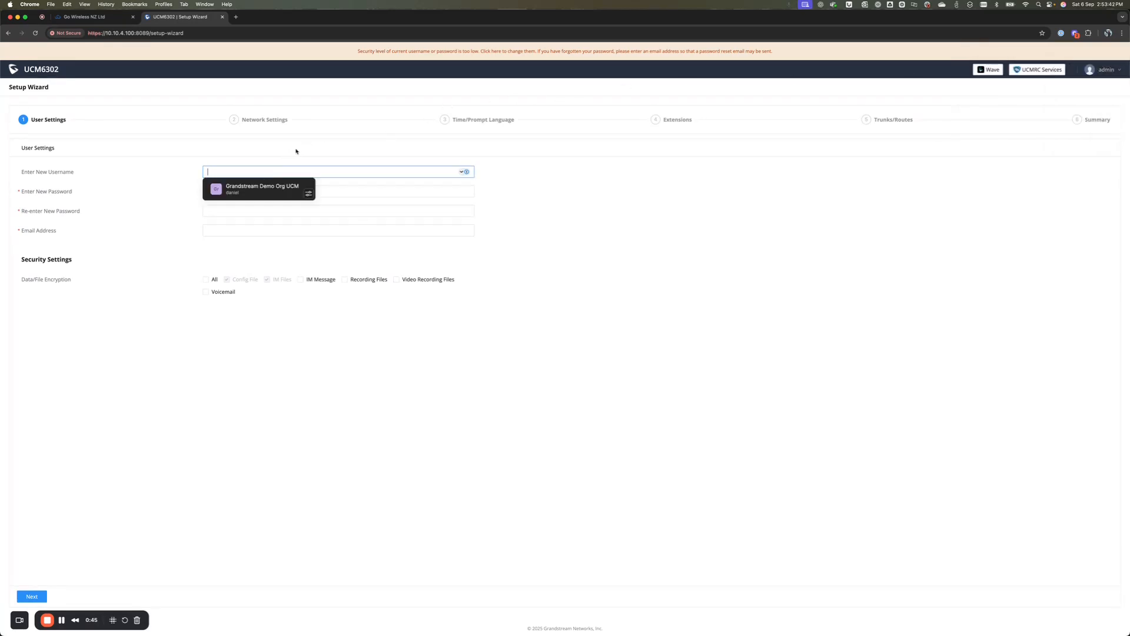
{"action": "type", "text": "daniel"}
{"action": "key", "text": "Tab"}
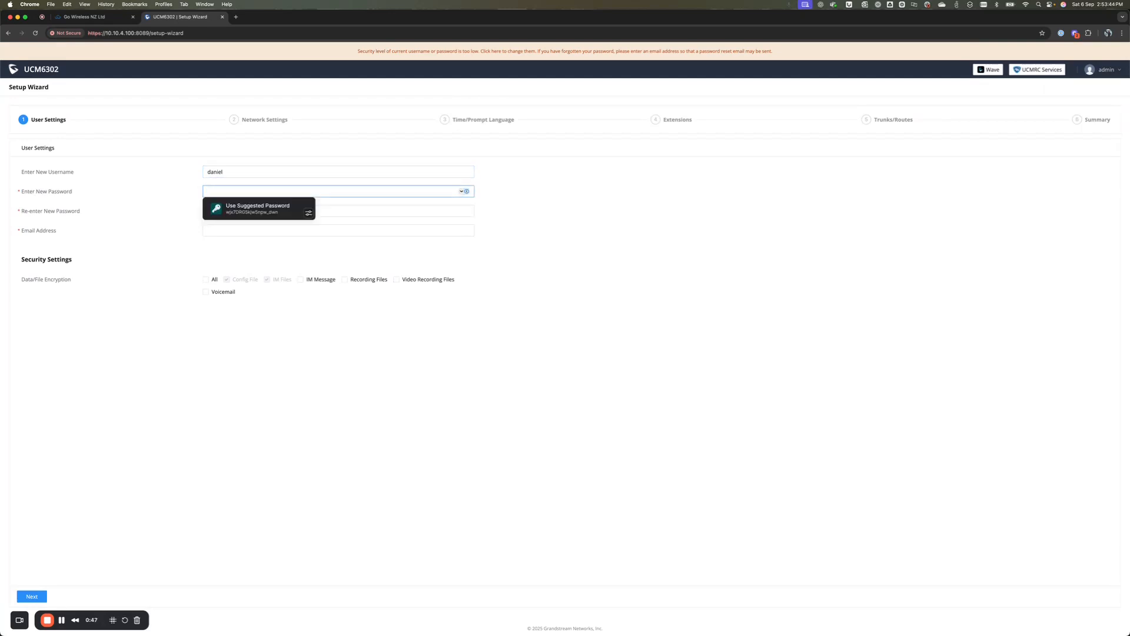
{"action": "type", "text": "********"}
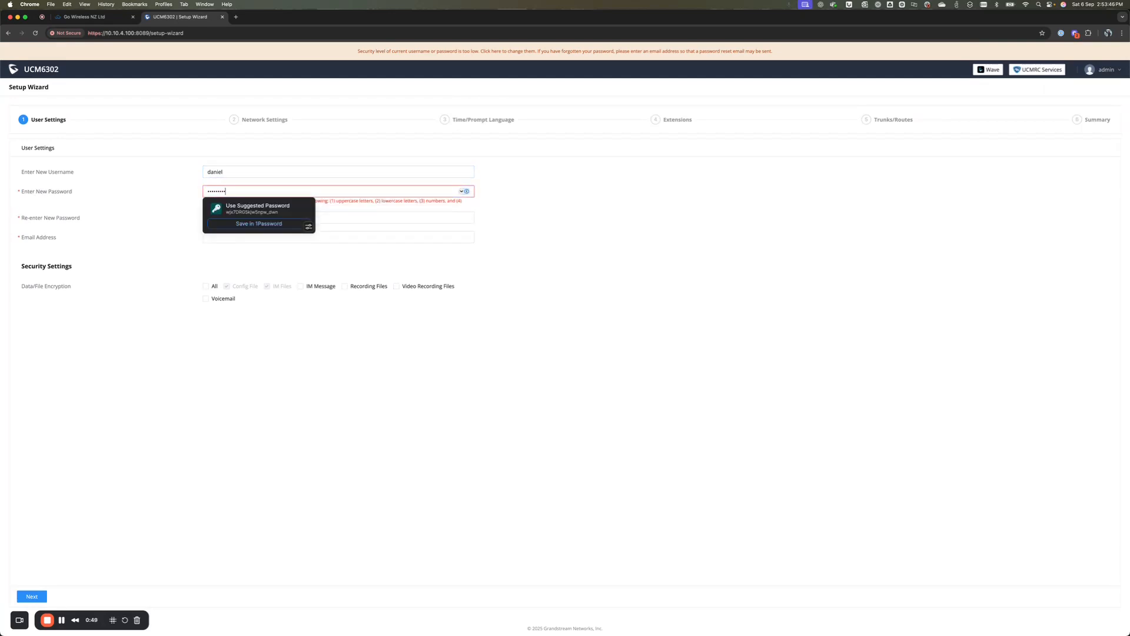
{"action": "type", "text": "*"}
{"action": "key", "text": "Tab"}
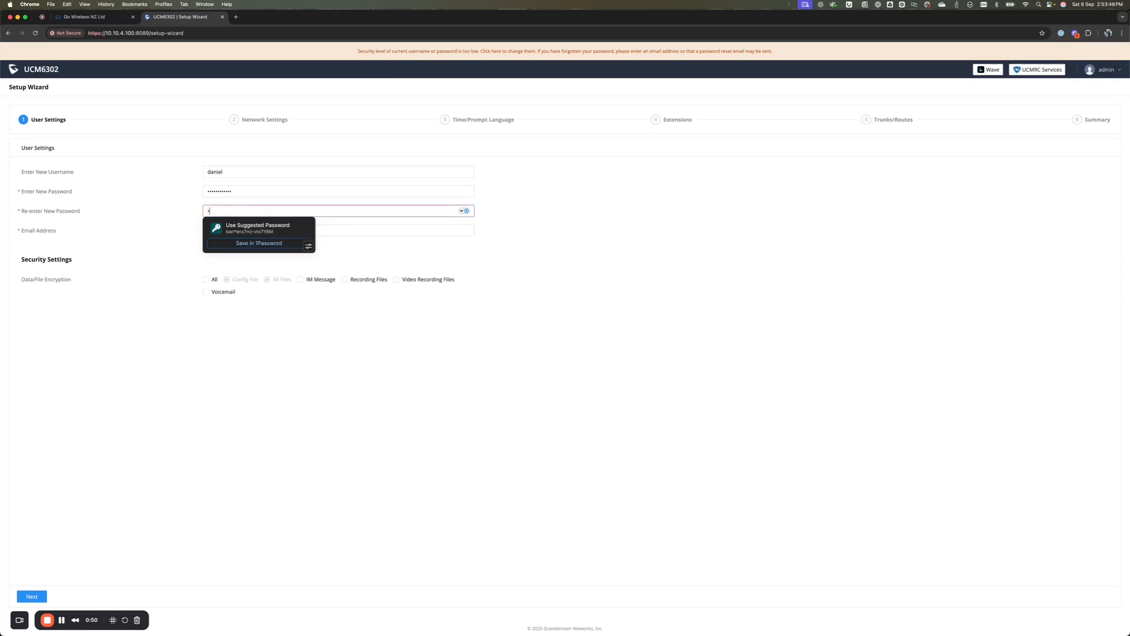
{"action": "type", "text": "*********"}
Step: Redo the new password, confirm it, add the administrator's email address and continue
{"action": "key", "text": "shift+Tab"}
{"action": "type", "text": "********"}
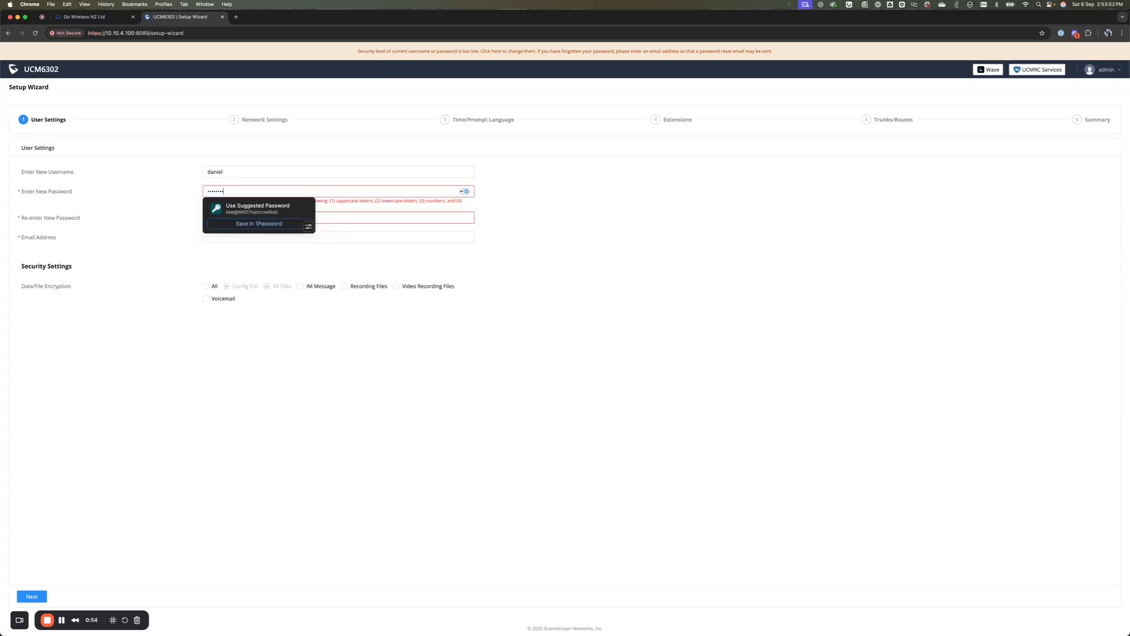
{"action": "type", "text": "***"}
{"action": "key", "text": "Tab"}
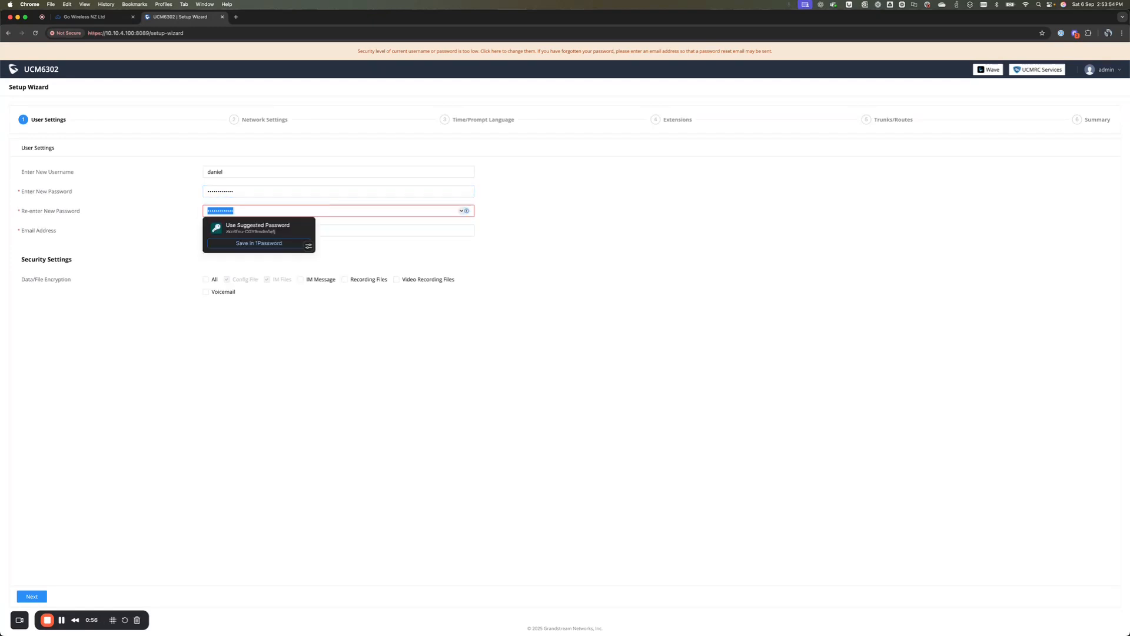
{"action": "type", "text": "************"}
{"action": "key", "text": "Tab"}
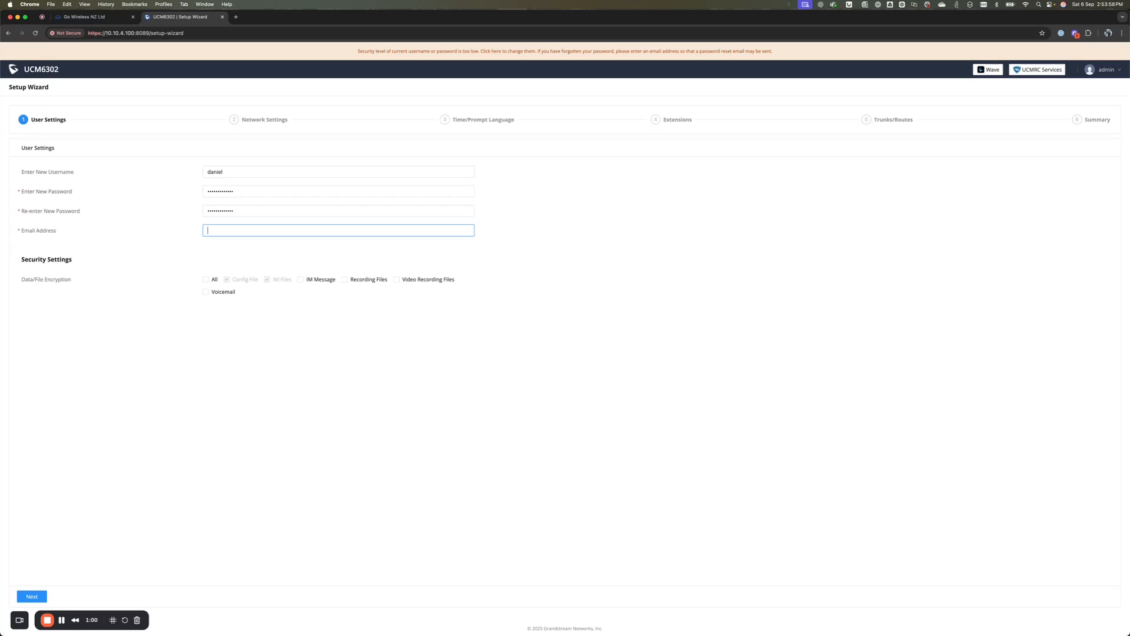
{"action": "left_click", "coordinate": [32, 596]}
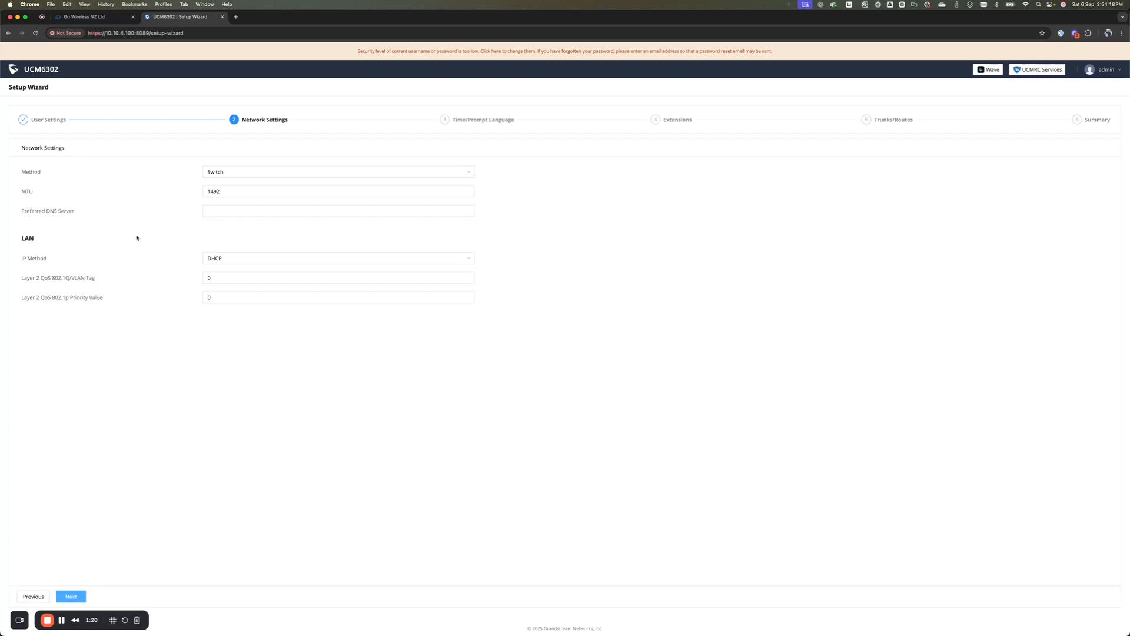
Step: Keep Switch as the network method and DHCP as the LAN IP method, then continue
{"action": "left_click", "coordinate": [266, 172]}
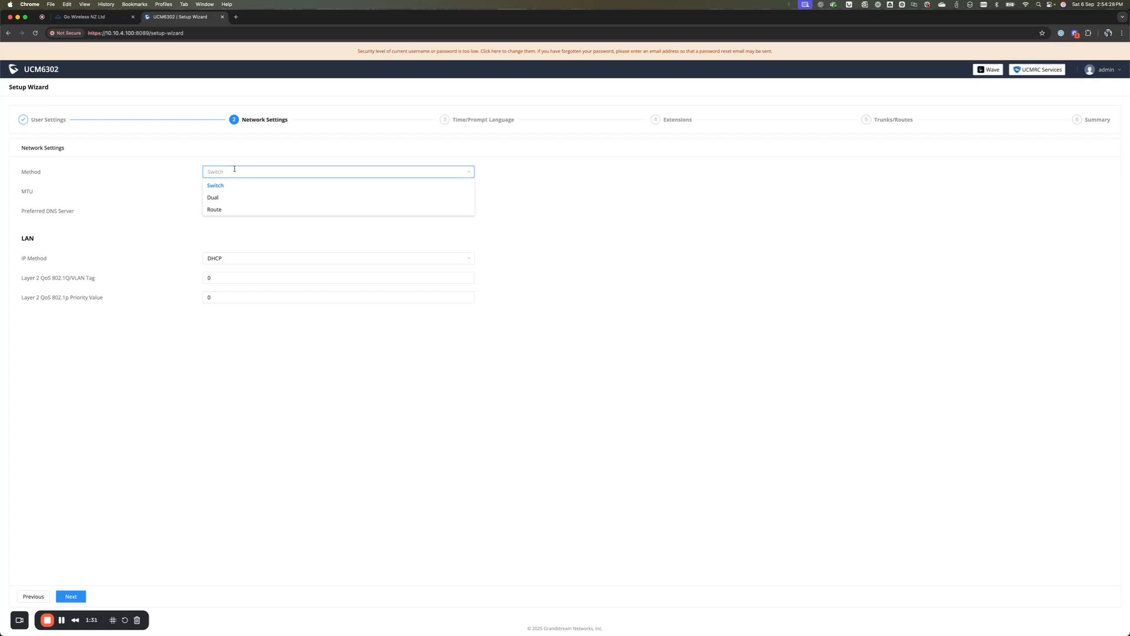
{"action": "left_click", "coordinate": [179, 175]}
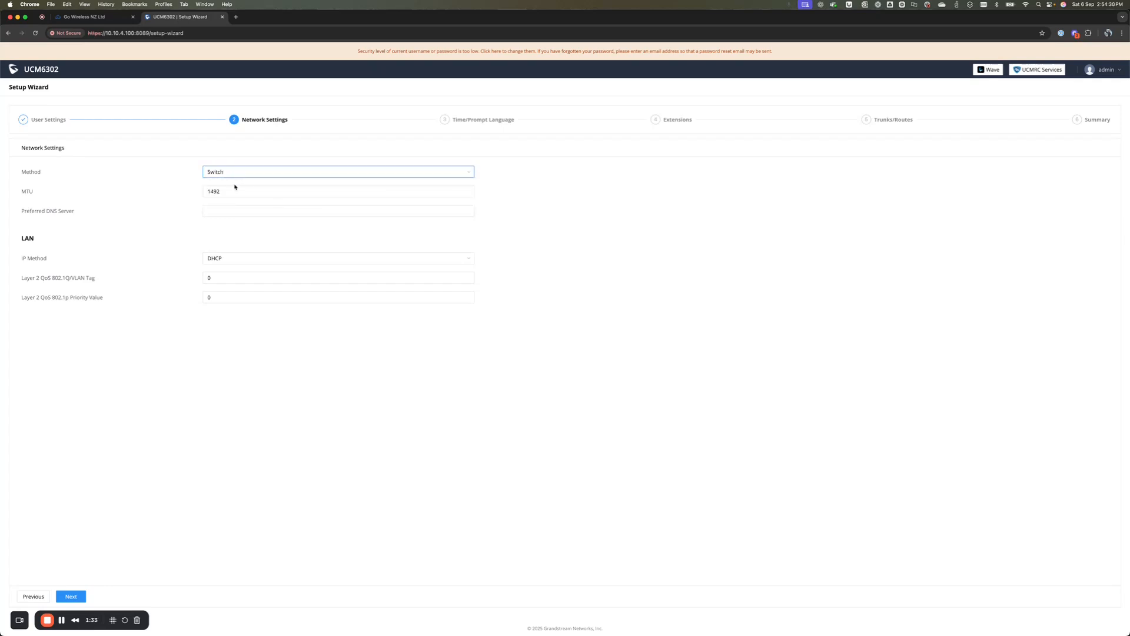
{"action": "left_click", "coordinate": [233, 212]}
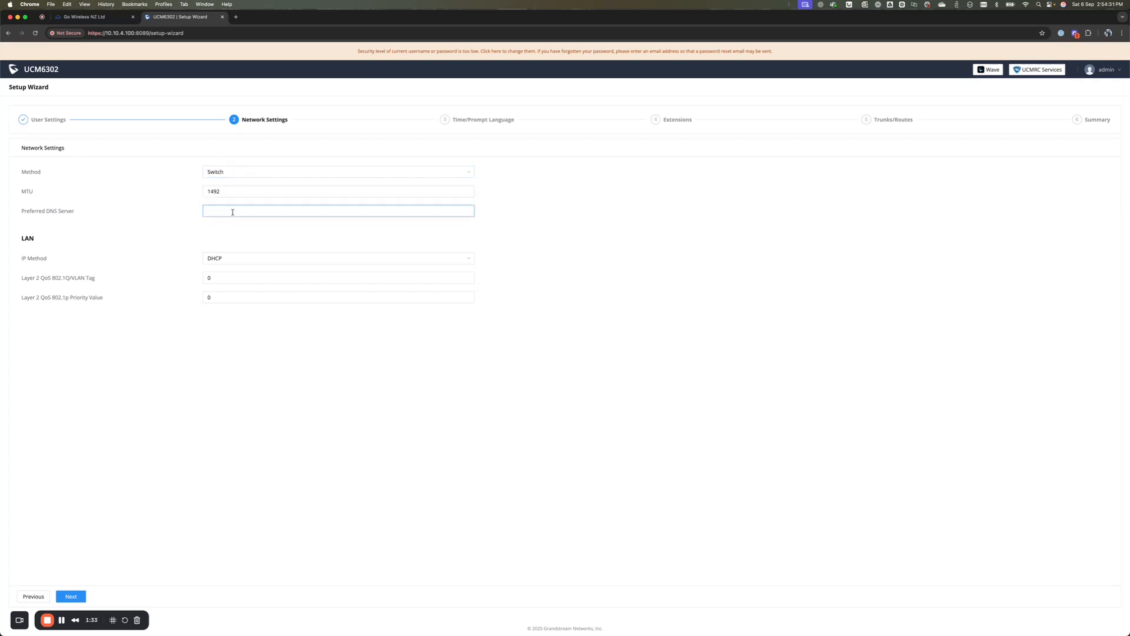
{"action": "left_click", "coordinate": [236, 259]}
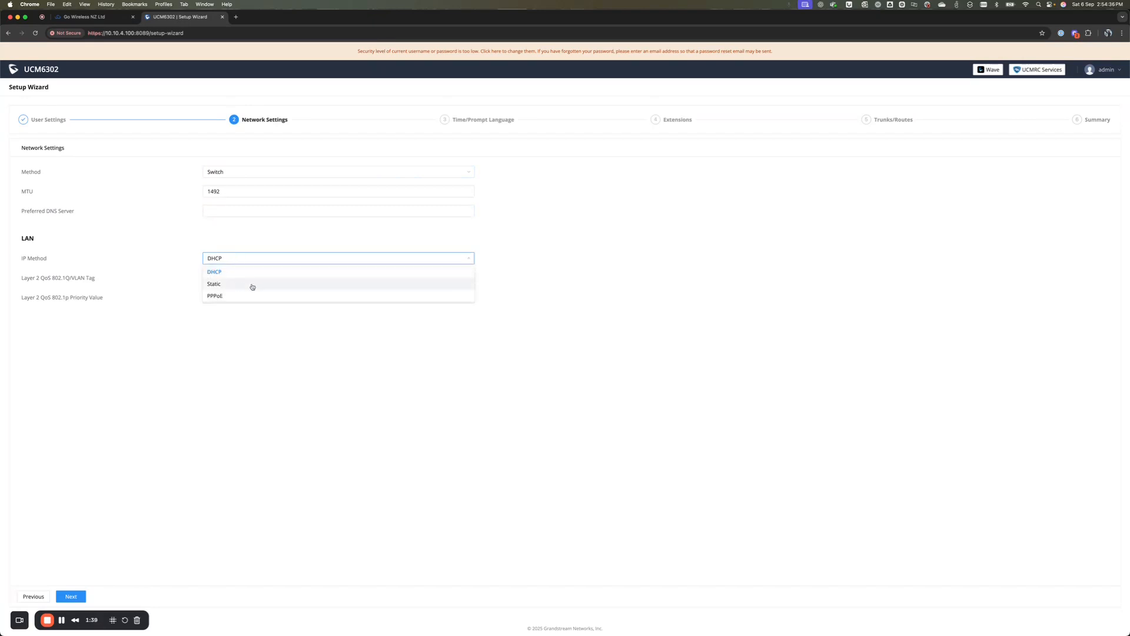
{"action": "left_click", "coordinate": [138, 271]}
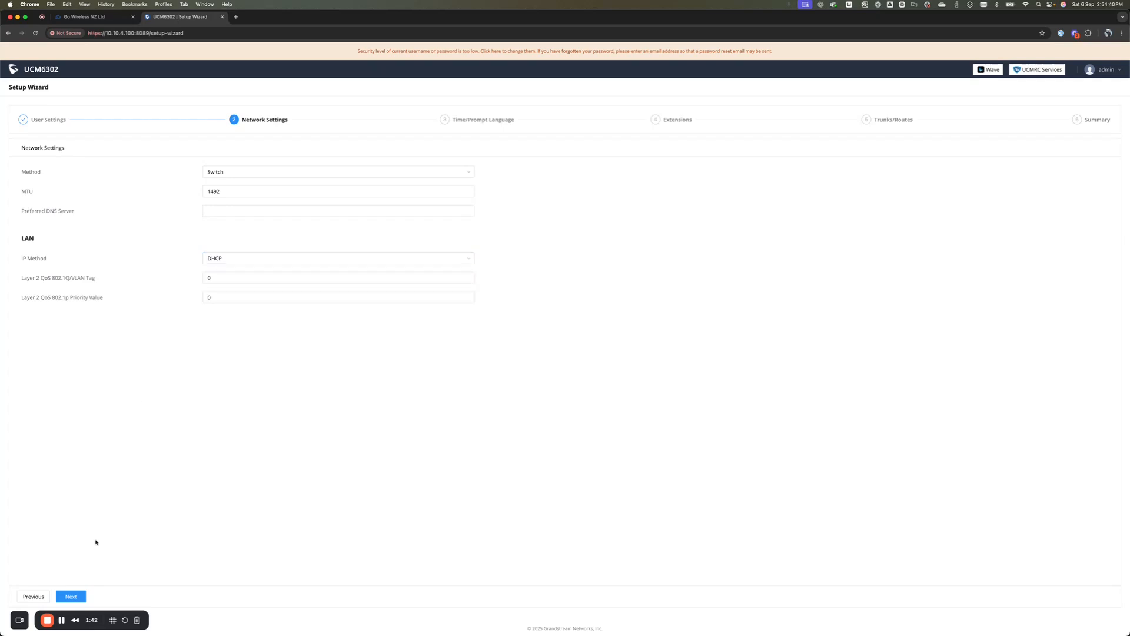
{"action": "left_click", "coordinate": [79, 599]}
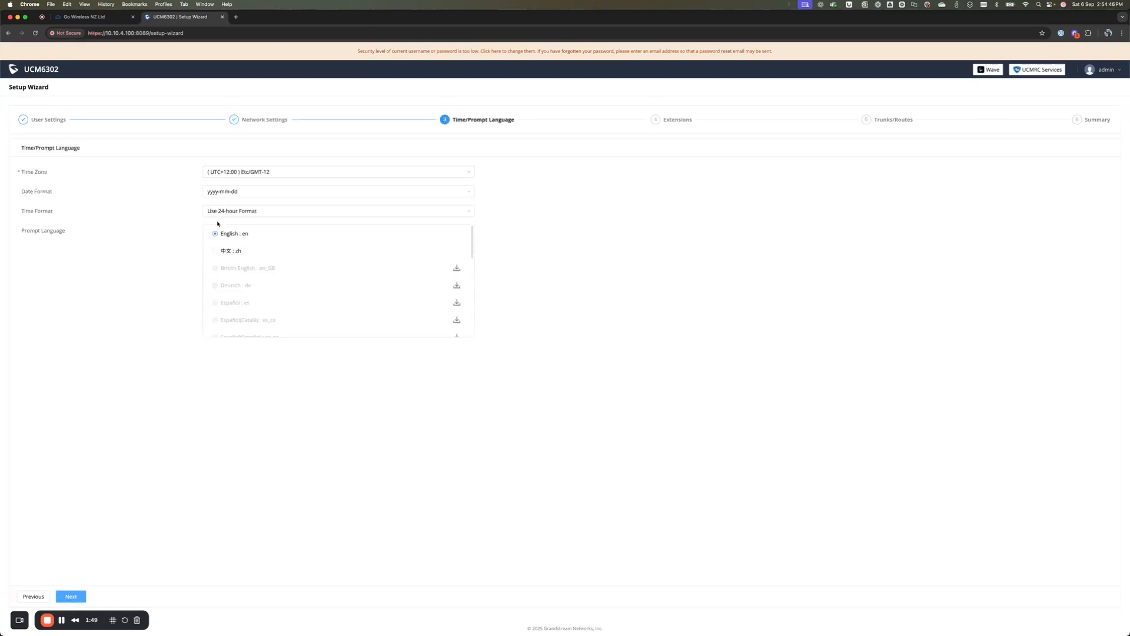
Step: Pick Pacific/Auckland as the time zone and dd-mm-yyyy as the date format, then continue
{"action": "left_click", "coordinate": [264, 171]}
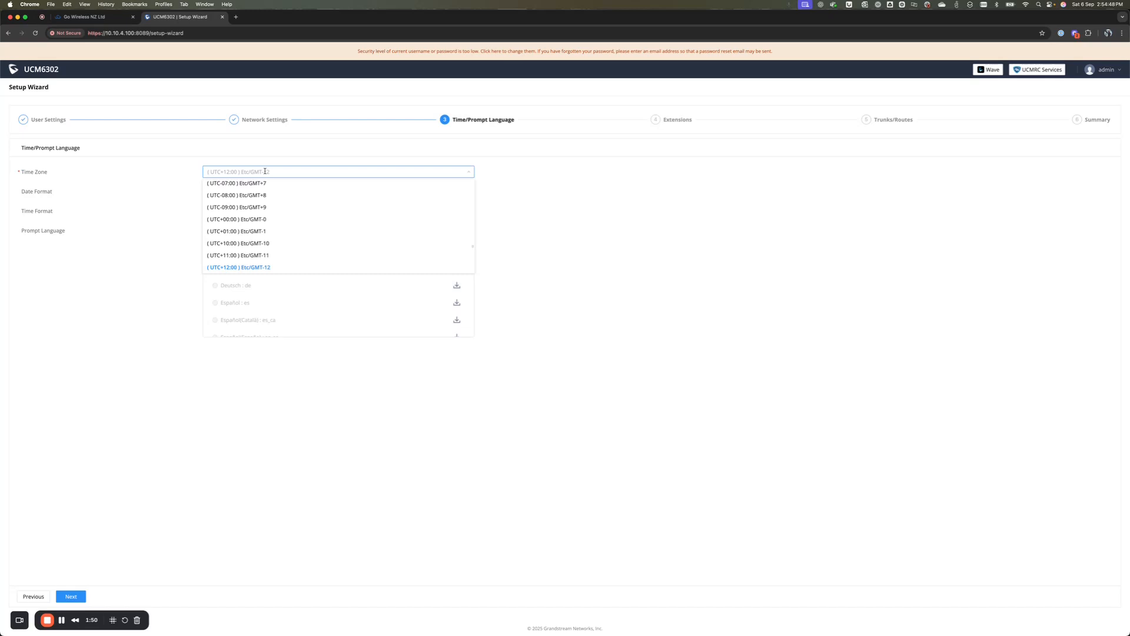
{"action": "type", "text": "auck"}
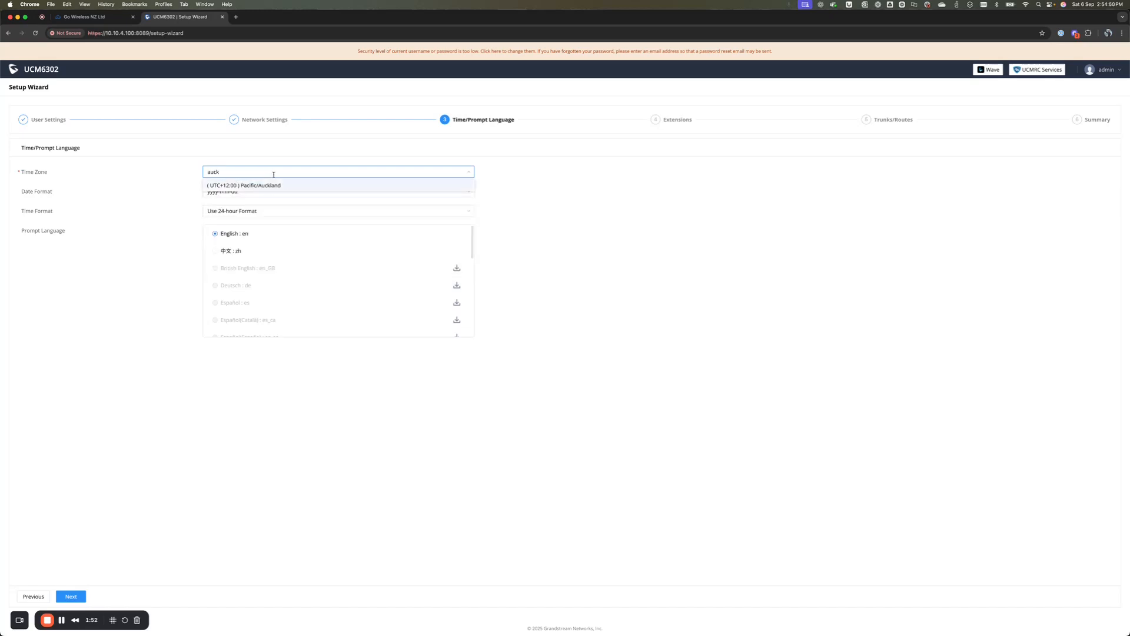
{"action": "left_click", "coordinate": [287, 186]}
{"action": "left_click", "coordinate": [277, 191]}
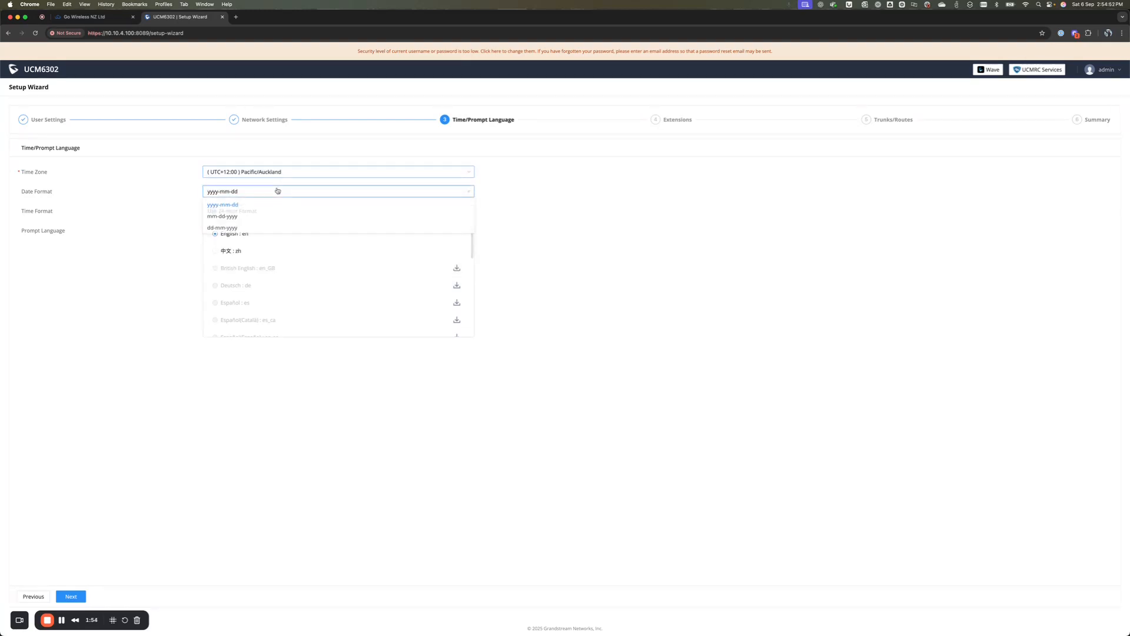
{"action": "left_click", "coordinate": [244, 228]}
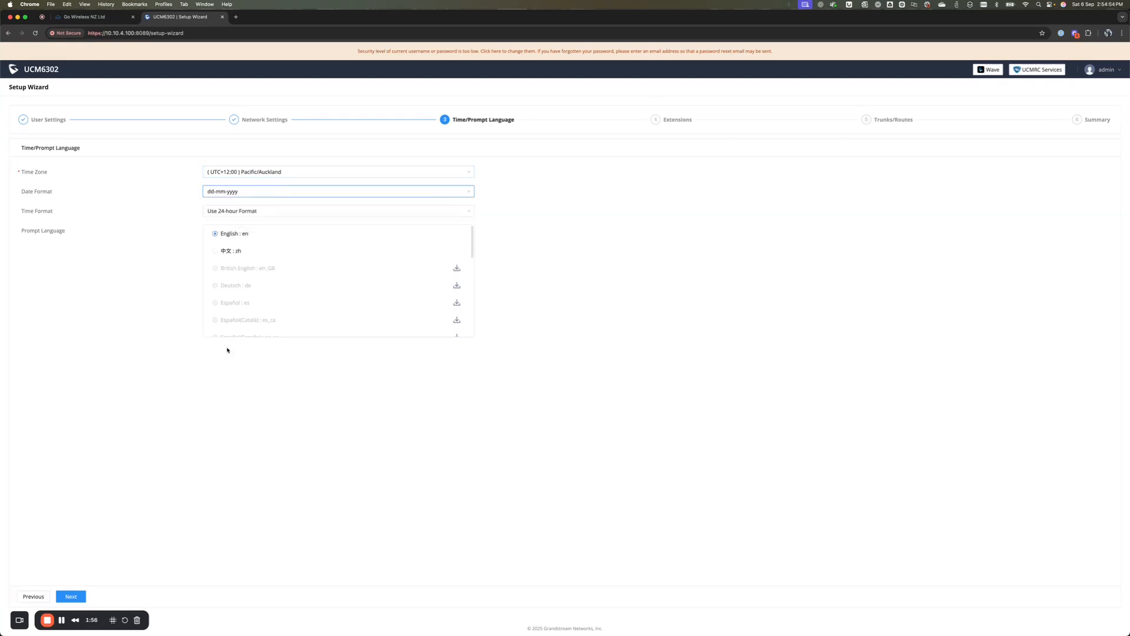
{"action": "left_click", "coordinate": [73, 596]}
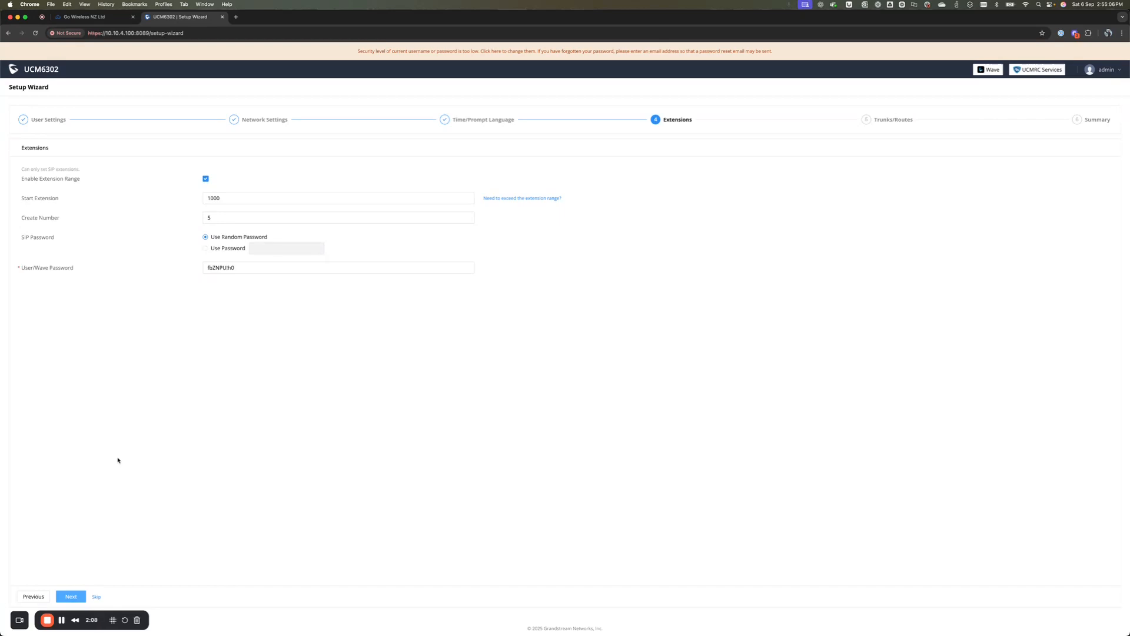
Step: Accept 5 default extensions from 1000 and pass the empty Trunks/Routes step to the Summary
{"action": "left_click", "coordinate": [97, 598]}
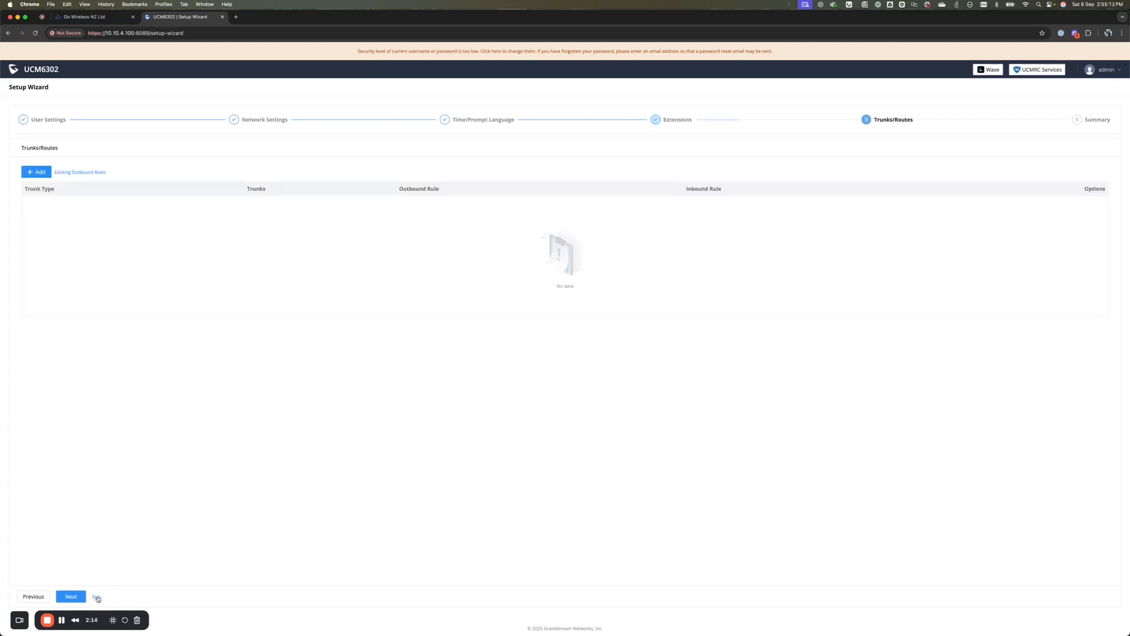
{"action": "left_click", "coordinate": [97, 598]}
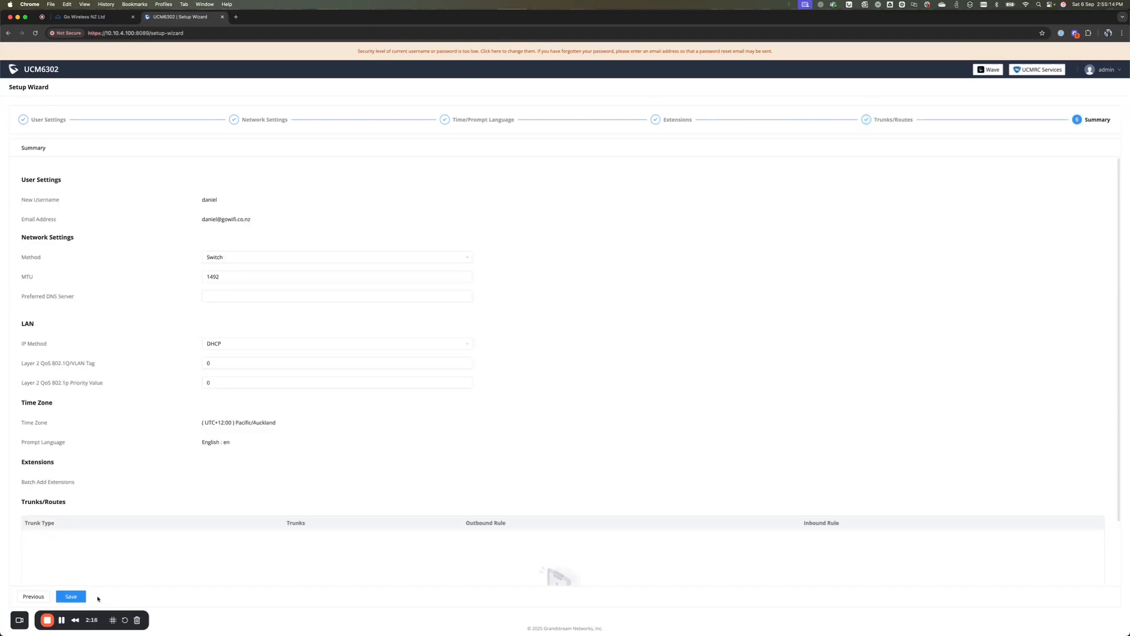
Step: Save the wizard settings from the Summary step to finish setup
{"action": "left_click", "coordinate": [72, 597]}
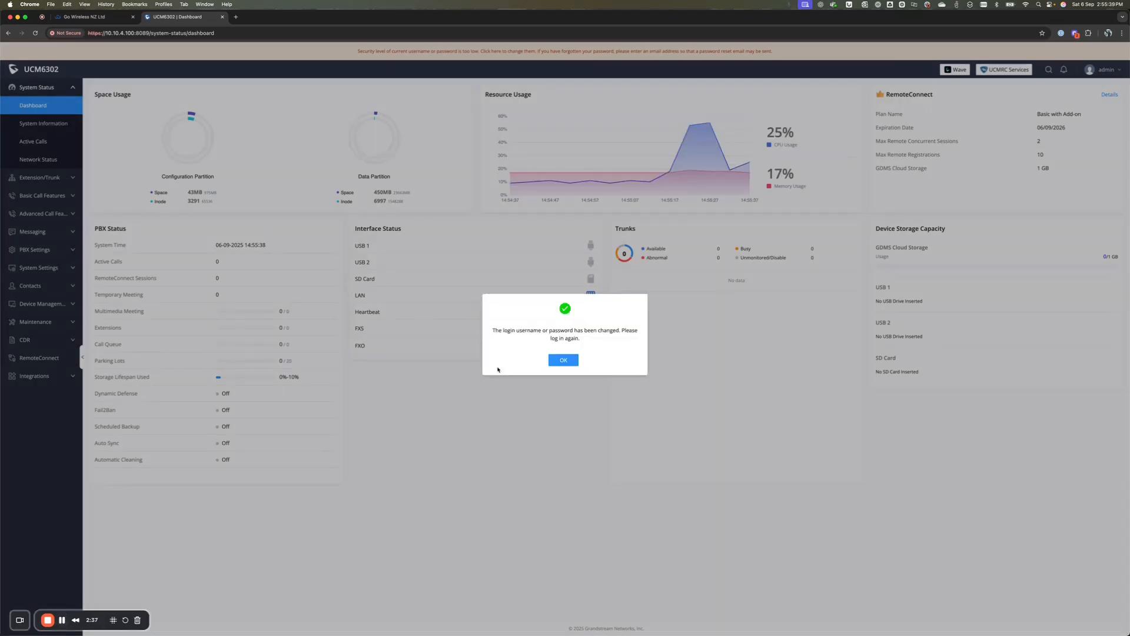
Step: Acknowledge the credentials-changed notice and sign back in with the saved new credentials
{"action": "left_click", "coordinate": [557, 360]}
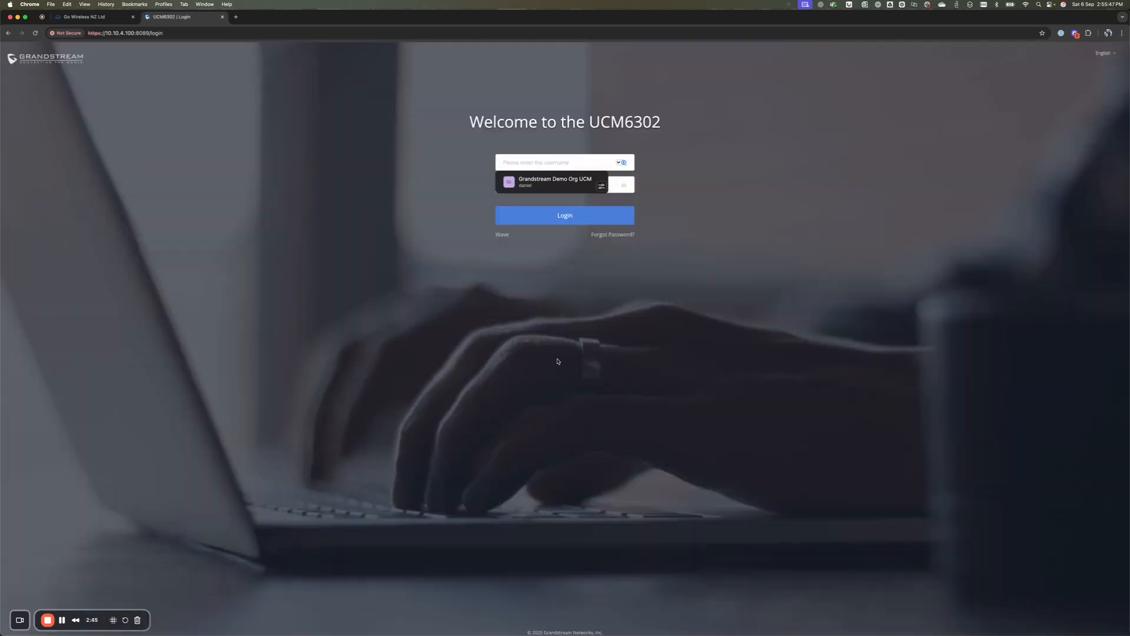
{"action": "left_click", "coordinate": [557, 184]}
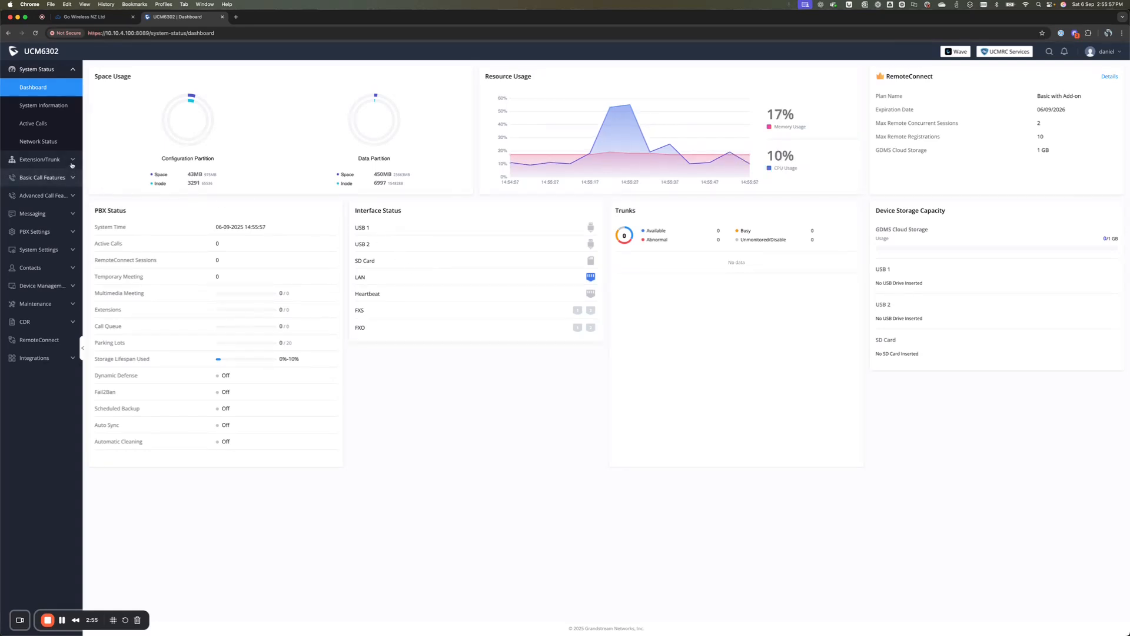
Step: Go to Extension/Trunk > Extensions and start adding a new extension
{"action": "left_click", "coordinate": [40, 159]}
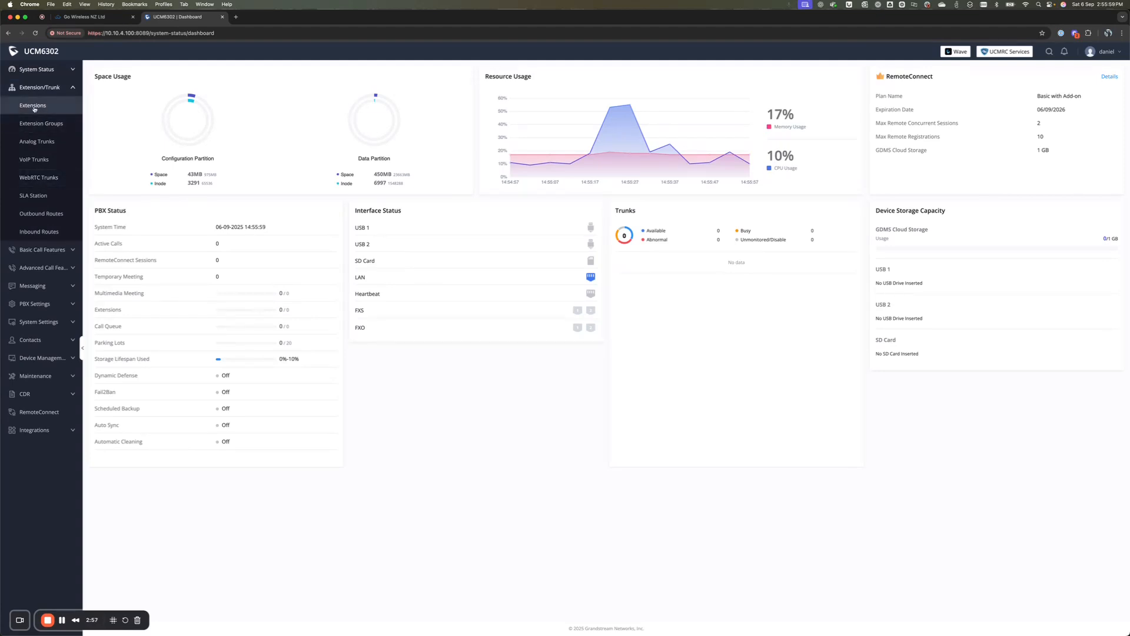
{"action": "left_click", "coordinate": [35, 106]}
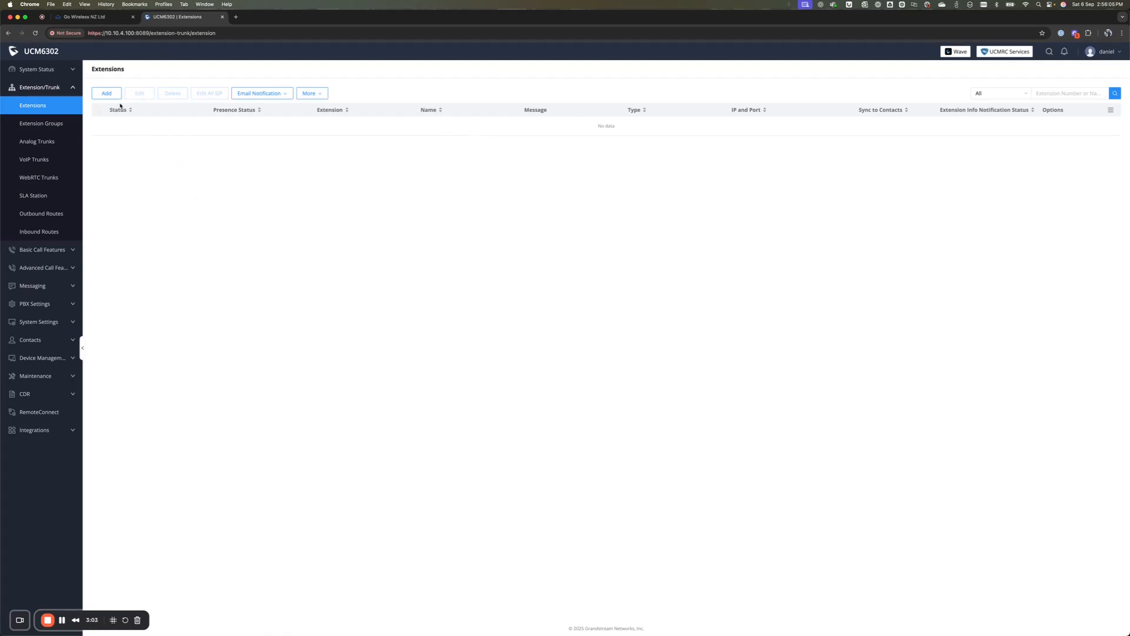
{"action": "left_click", "coordinate": [105, 94]}
{"action": "left_click", "coordinate": [106, 94]}
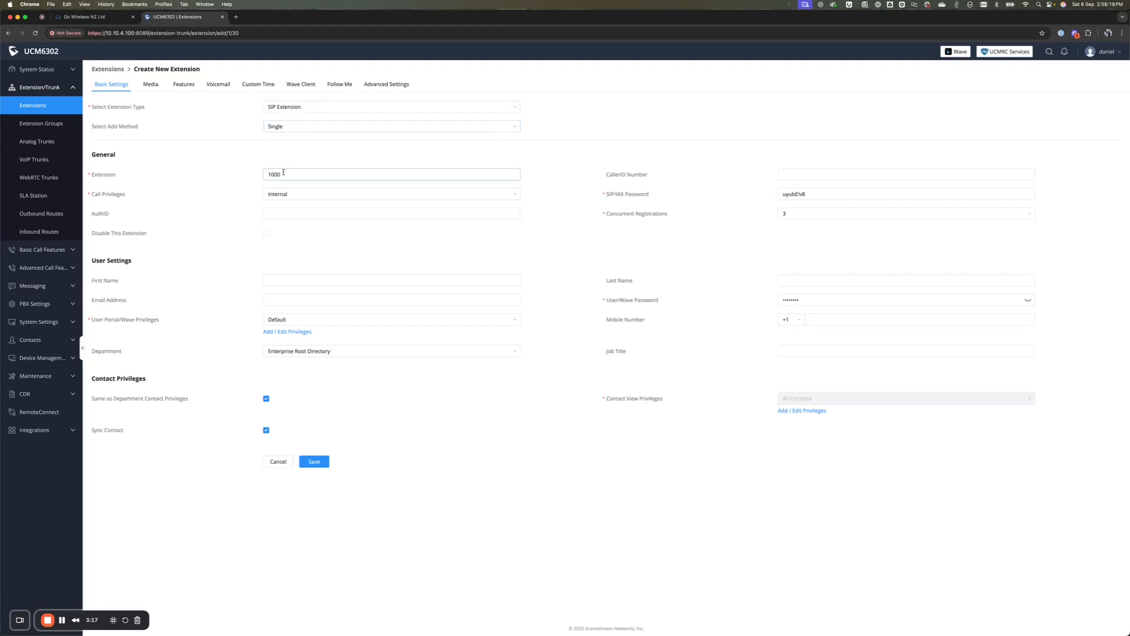
Step: Keep extension number 1000, give it International call privileges, and save it
{"action": "left_click_drag", "start_coordinate": [288, 174], "coordinate": [233, 175]}
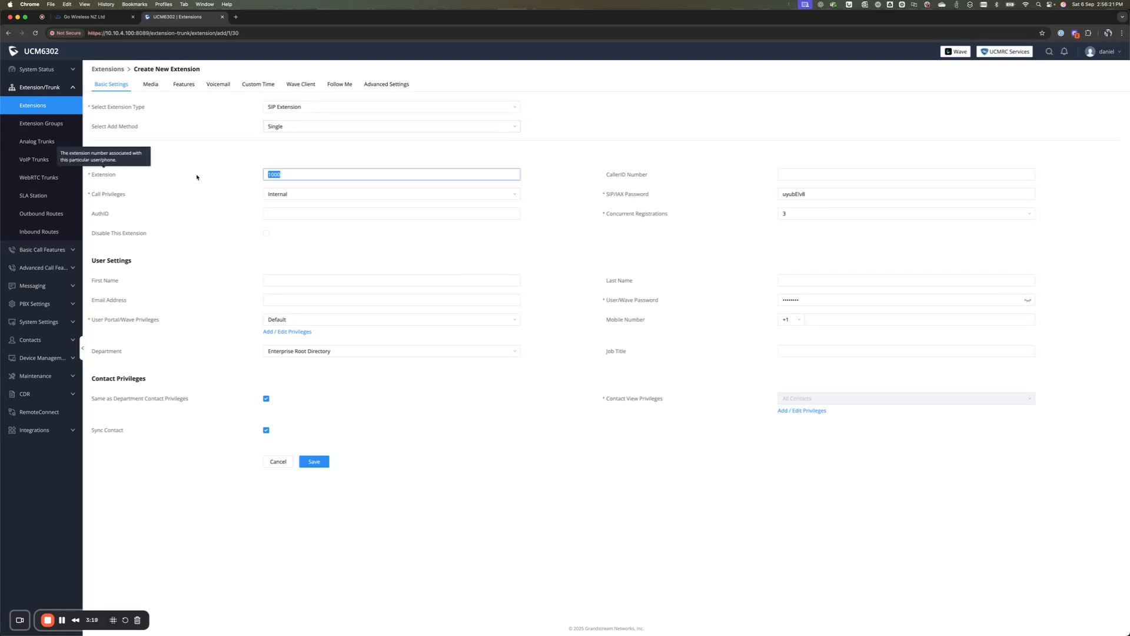
{"action": "left_click", "coordinate": [307, 175]}
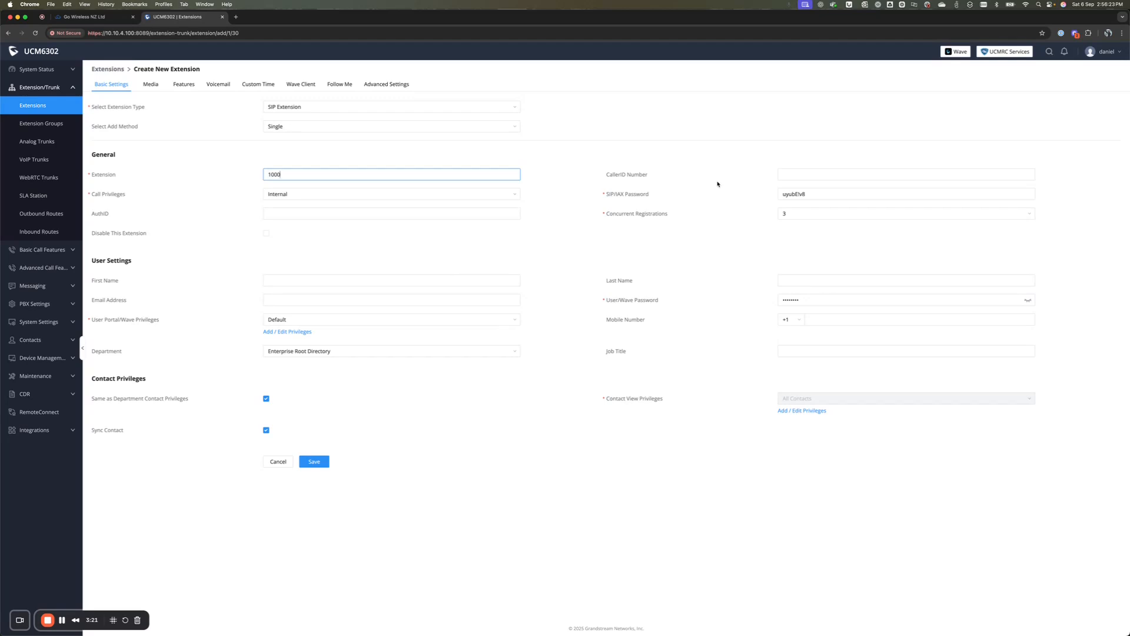
{"action": "left_click", "coordinate": [432, 195]}
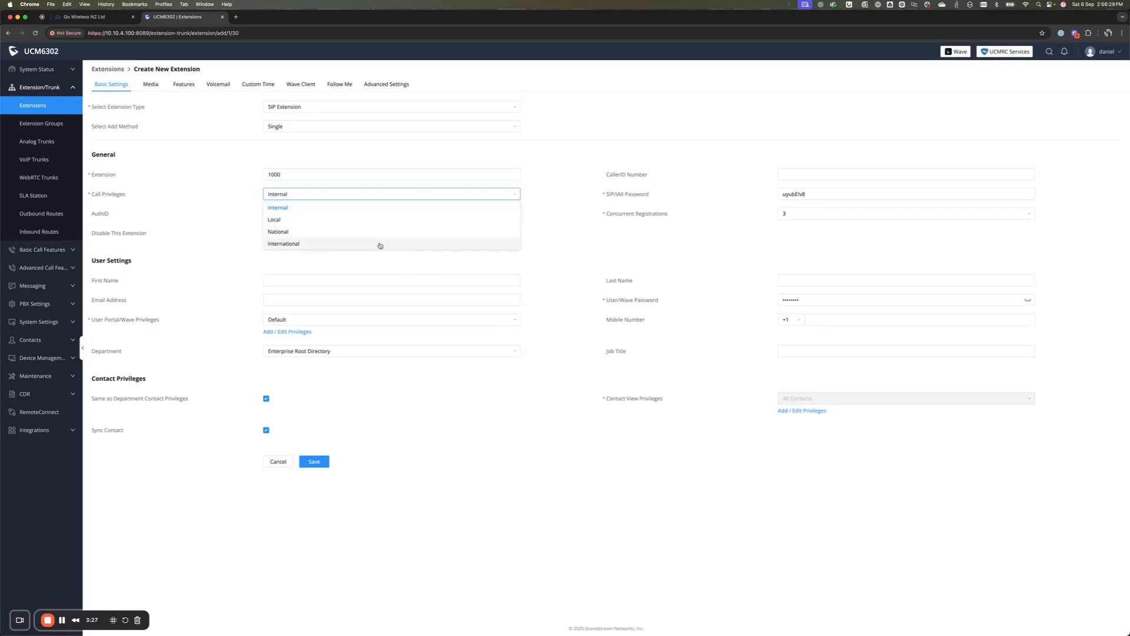
{"action": "left_click", "coordinate": [380, 244]}
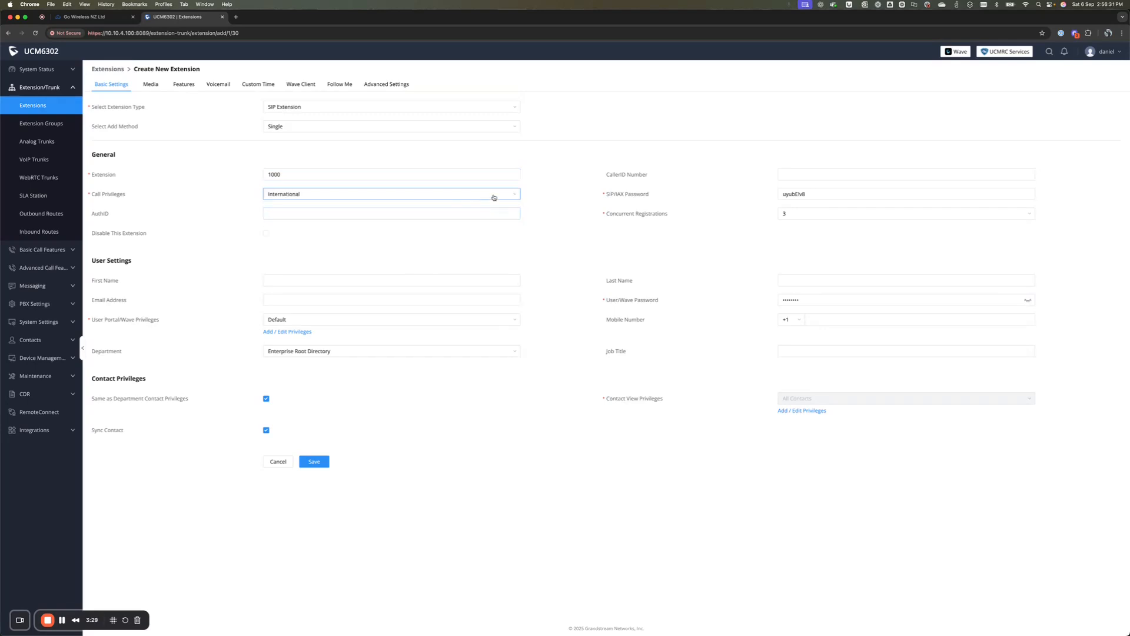
{"action": "mouse_move", "coordinate": [110, 194]}
{"action": "left_click", "coordinate": [808, 194]}
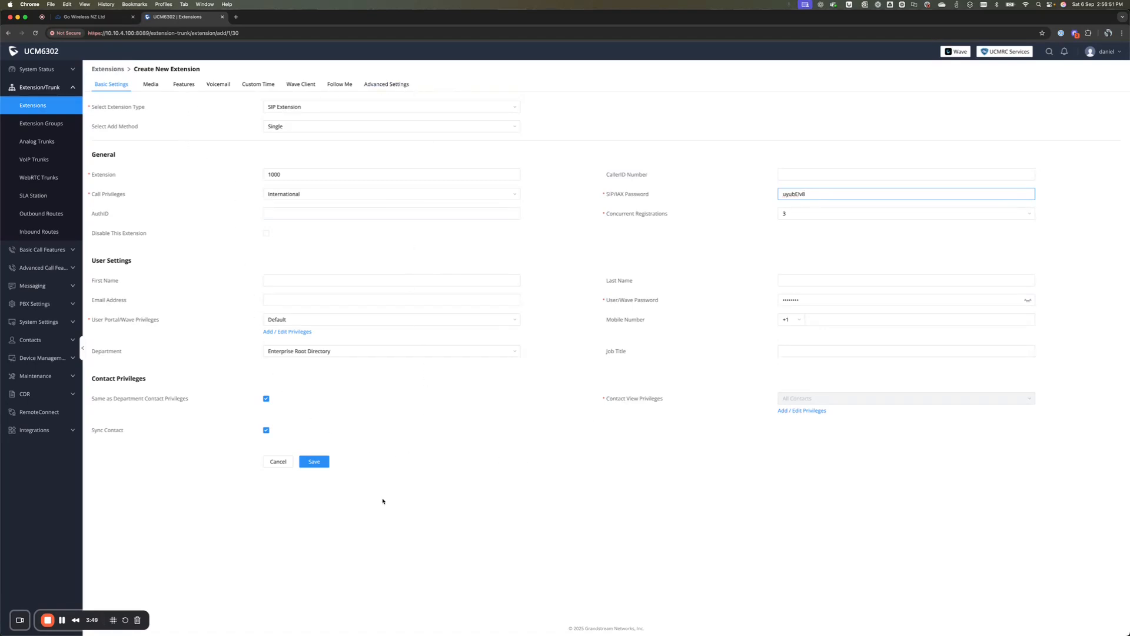
{"action": "left_click", "coordinate": [314, 462]}
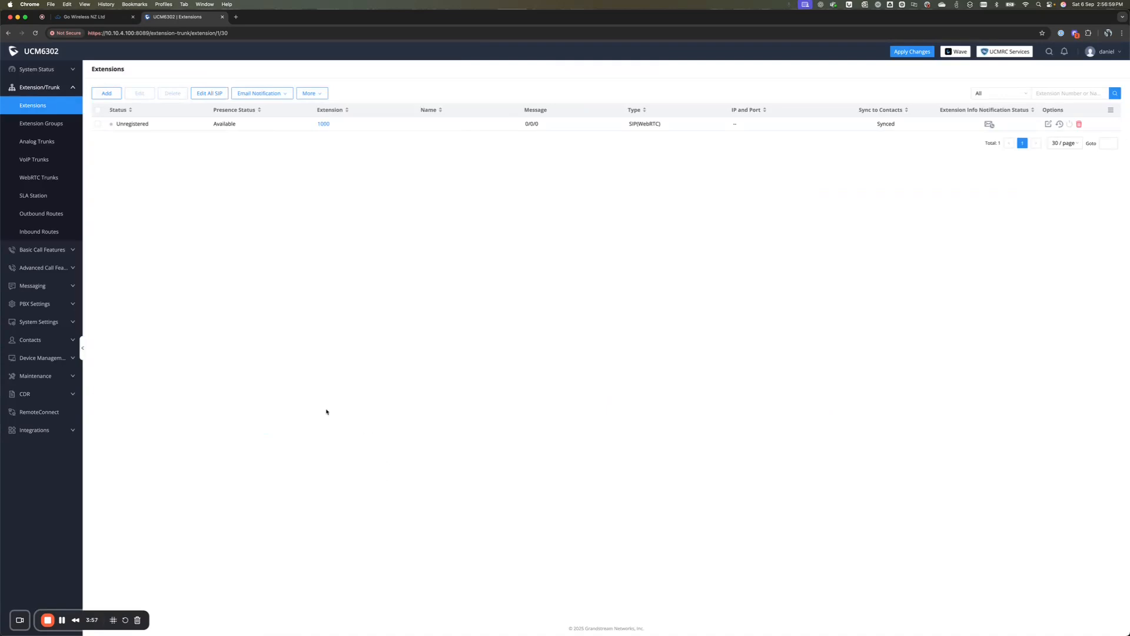
{"action": "left_click", "coordinate": [109, 94]}
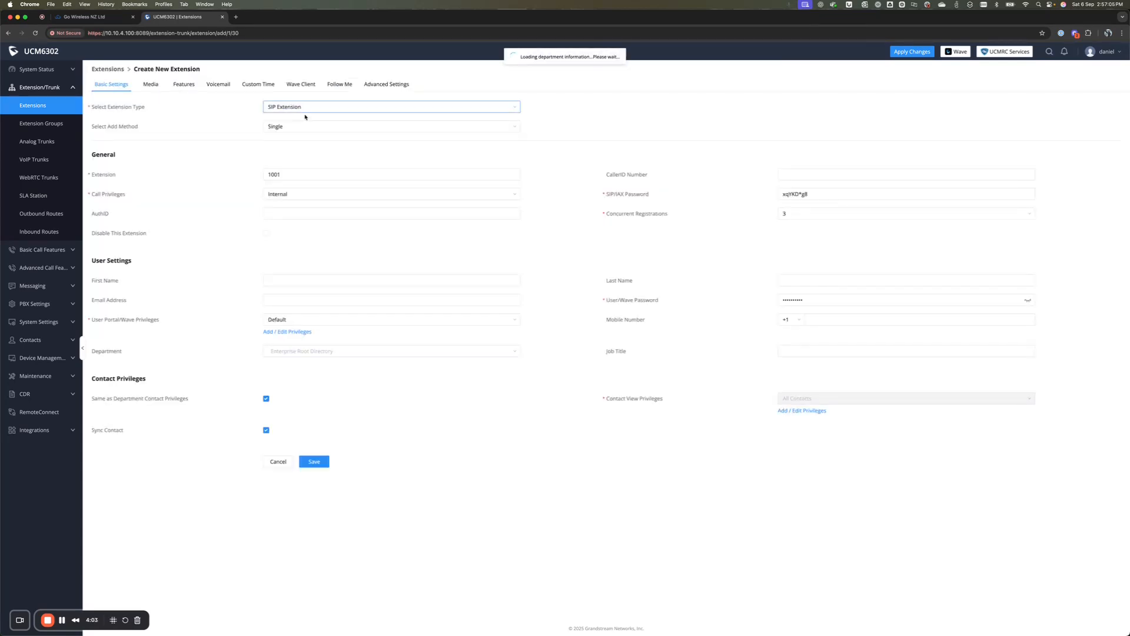
Step: Switch the add method to Batch with a count of 5 and increment of 1
{"action": "left_click", "coordinate": [307, 129]}
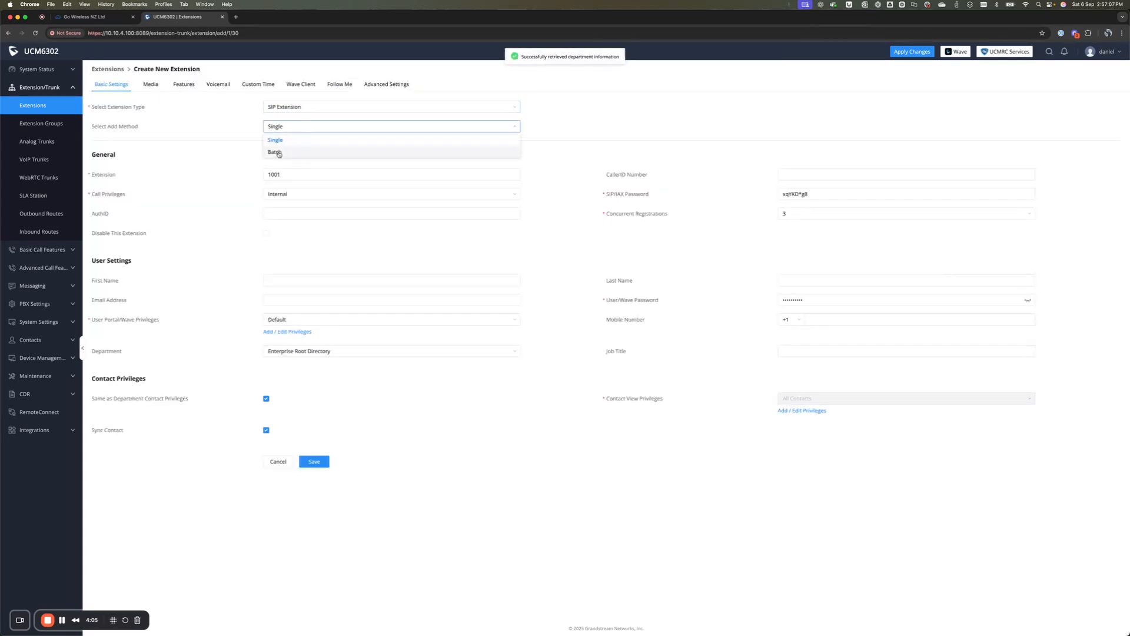
{"action": "left_click", "coordinate": [279, 153]}
{"action": "left_click", "coordinate": [288, 147]}
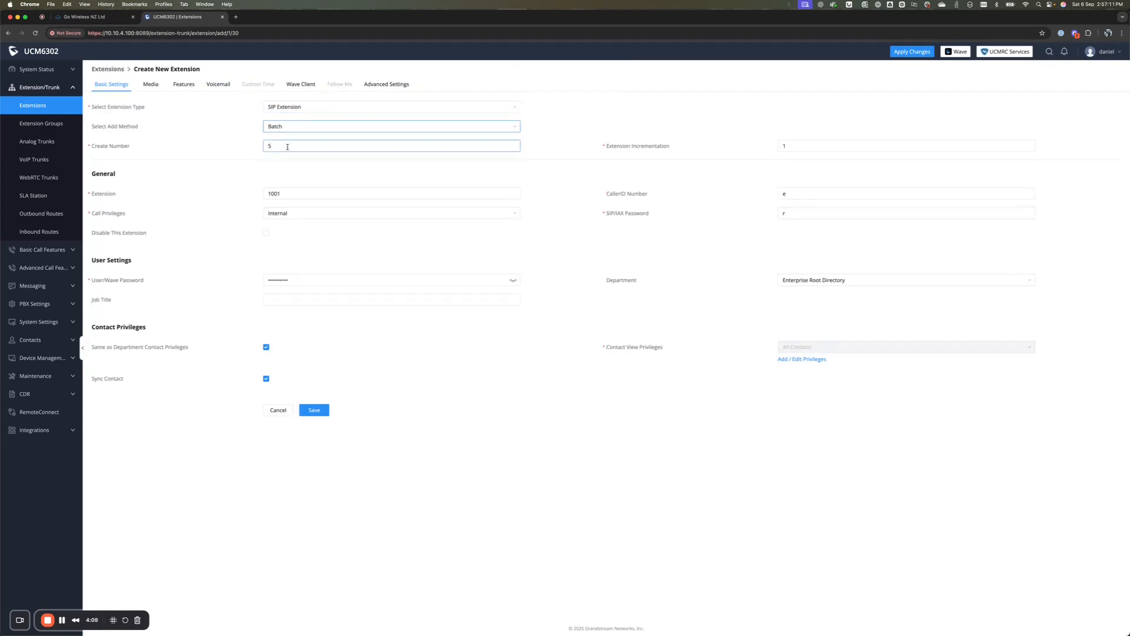
{"action": "double_click", "coordinate": [287, 147]}
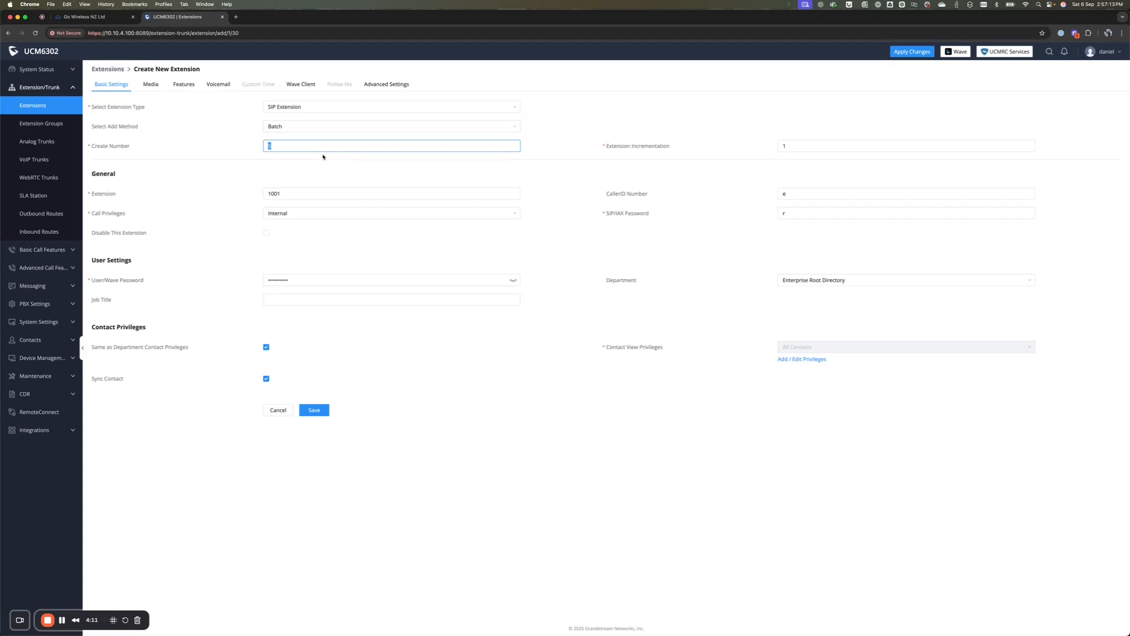
{"action": "mouse_move", "coordinate": [660, 148]}
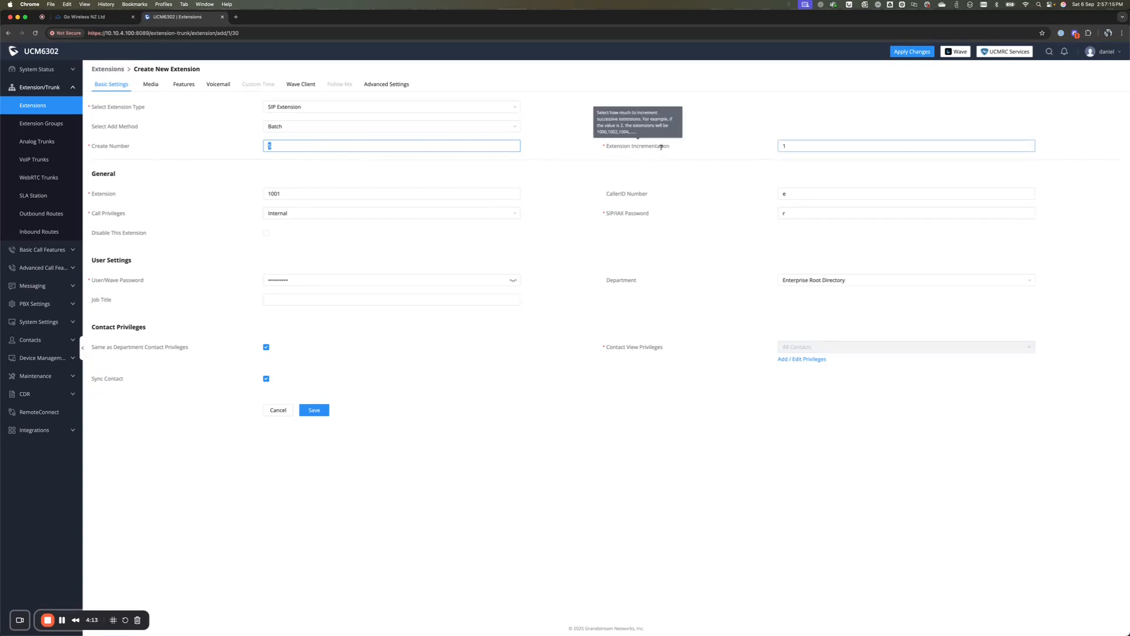
{"action": "left_click", "coordinate": [798, 147]}
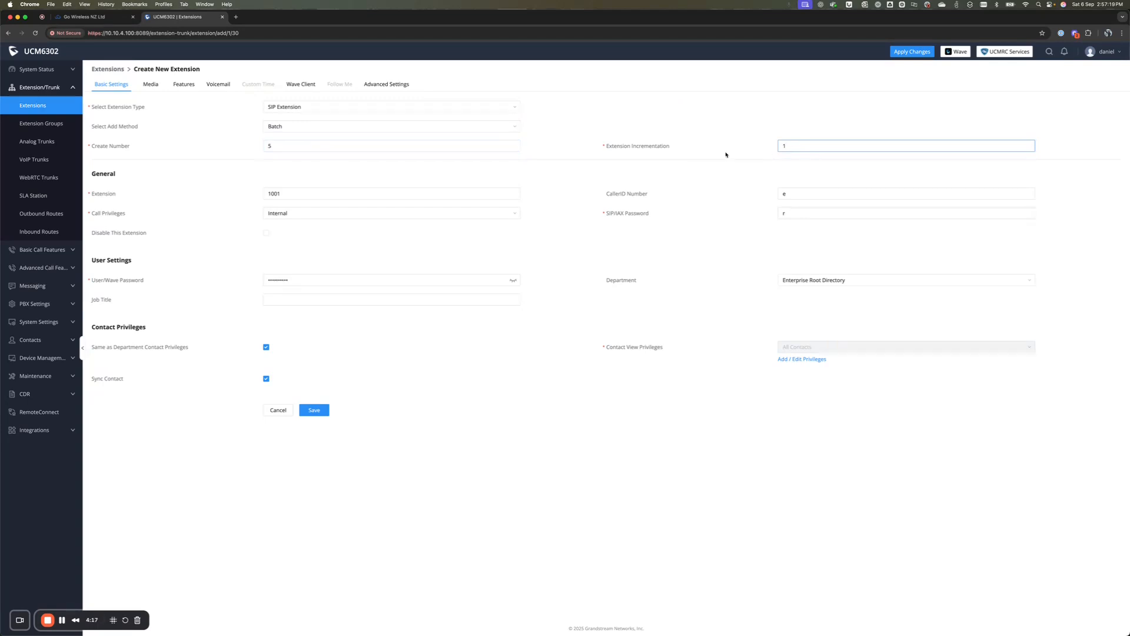
Step: Start the batch at extension 1001 with International call privileges and save
{"action": "left_click_drag", "start_coordinate": [324, 189], "coordinate": [236, 188]}
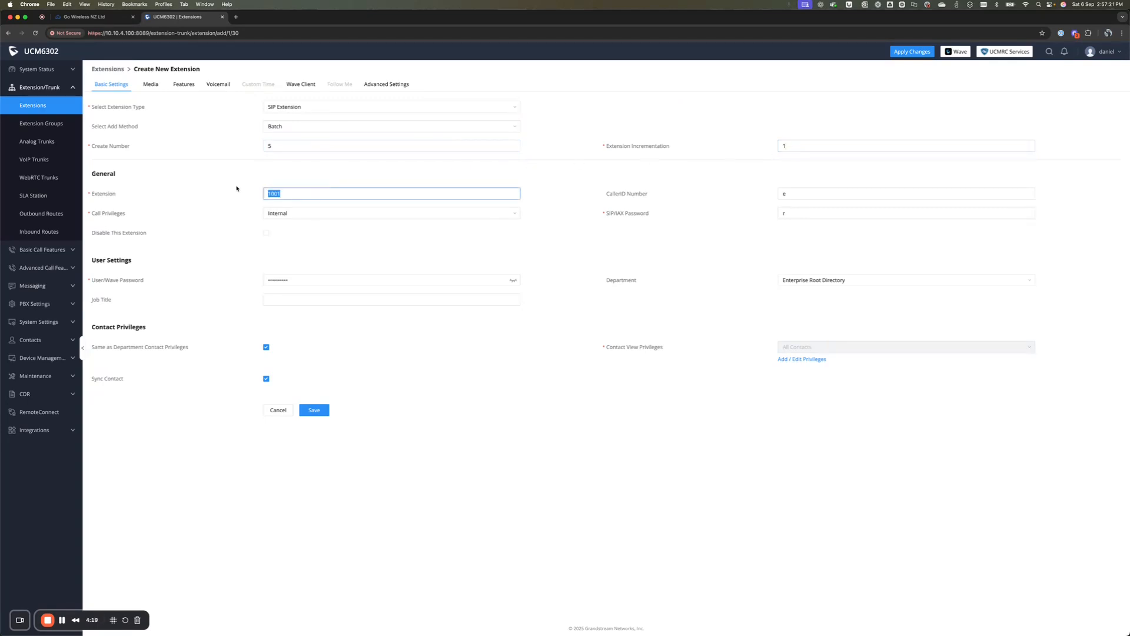
{"action": "left_click", "coordinate": [290, 193]}
{"action": "mouse_move", "coordinate": [630, 195]}
{"action": "left_click", "coordinate": [378, 214]}
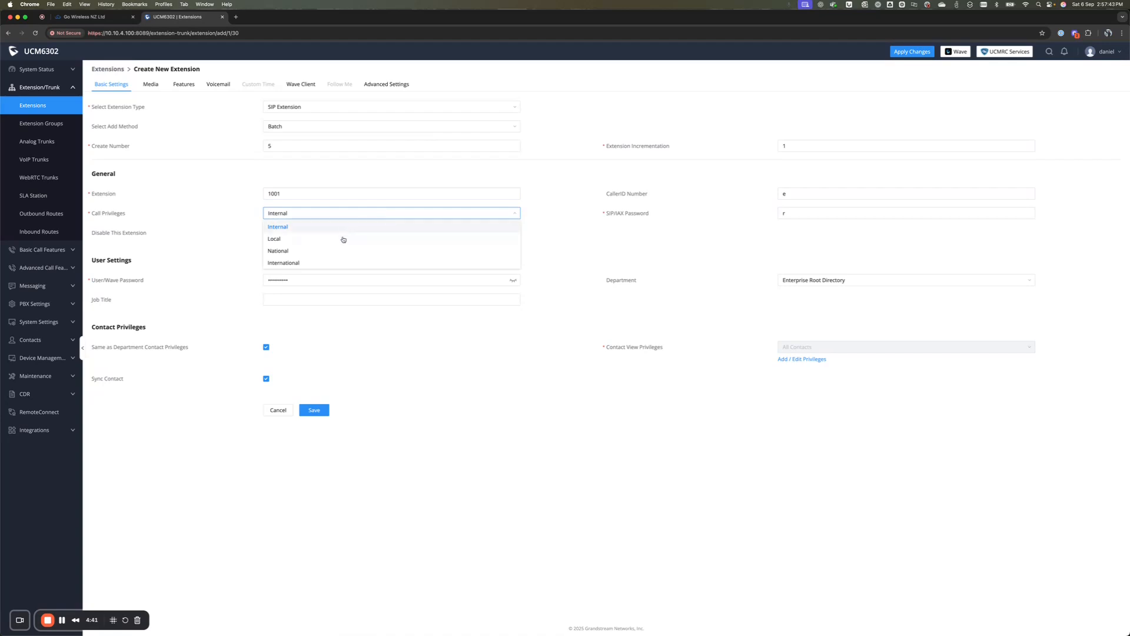
{"action": "left_click", "coordinate": [288, 263]}
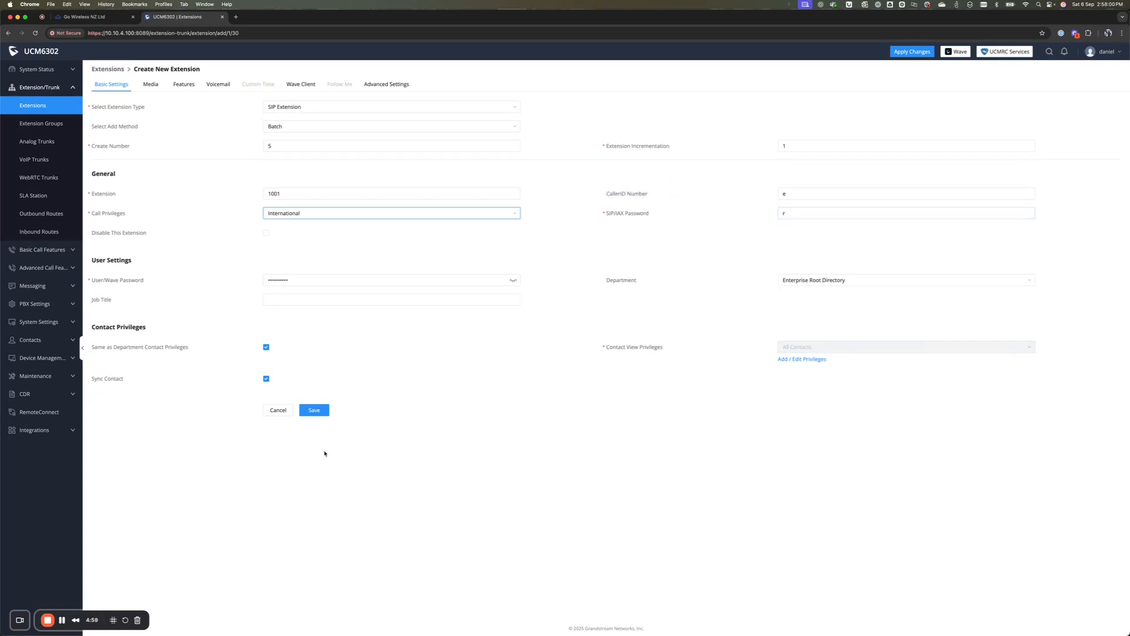
{"action": "left_click", "coordinate": [314, 409]}
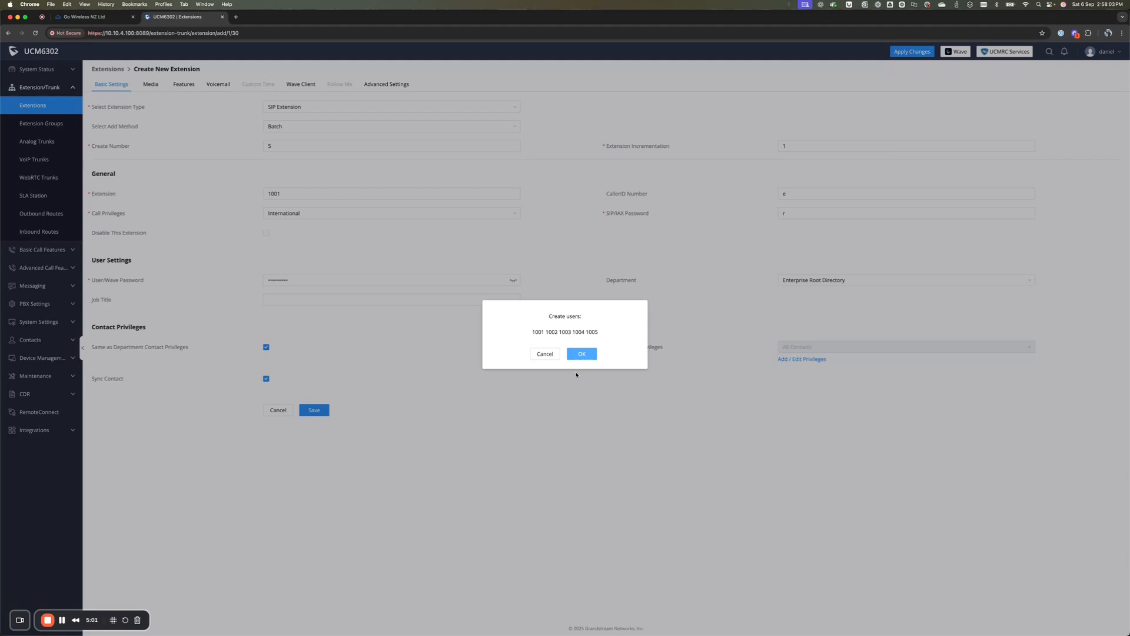
Step: Confirm creating users 1001 through 1005, then move on to the VoIP Trunks page
{"action": "left_click_drag", "start_coordinate": [532, 331], "coordinate": [600, 334]}
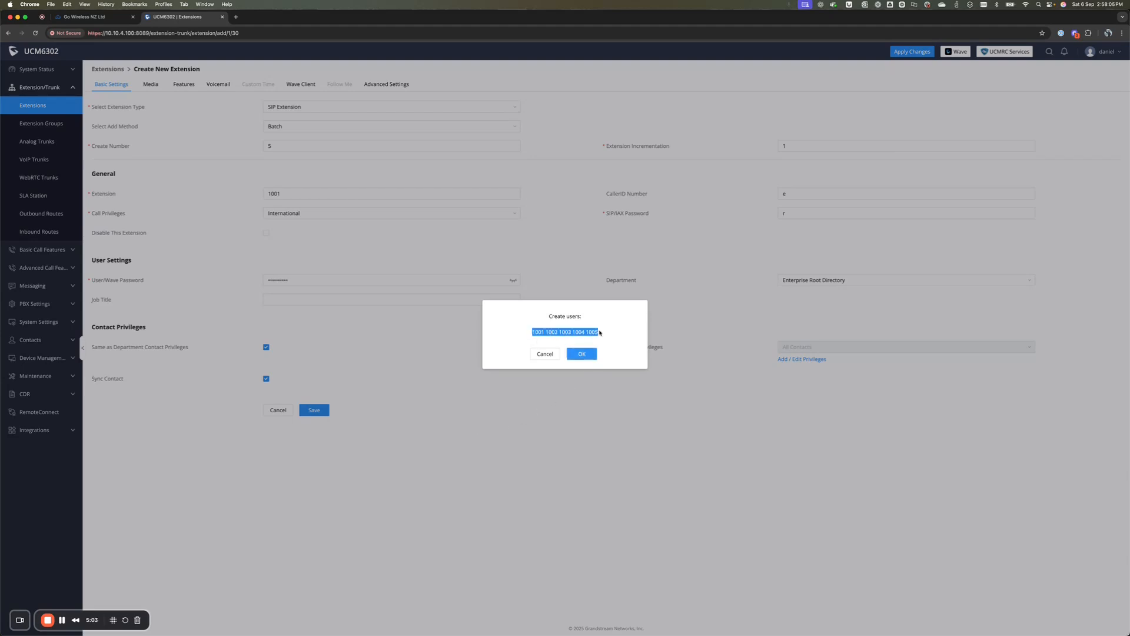
{"action": "left_click", "coordinate": [610, 334]}
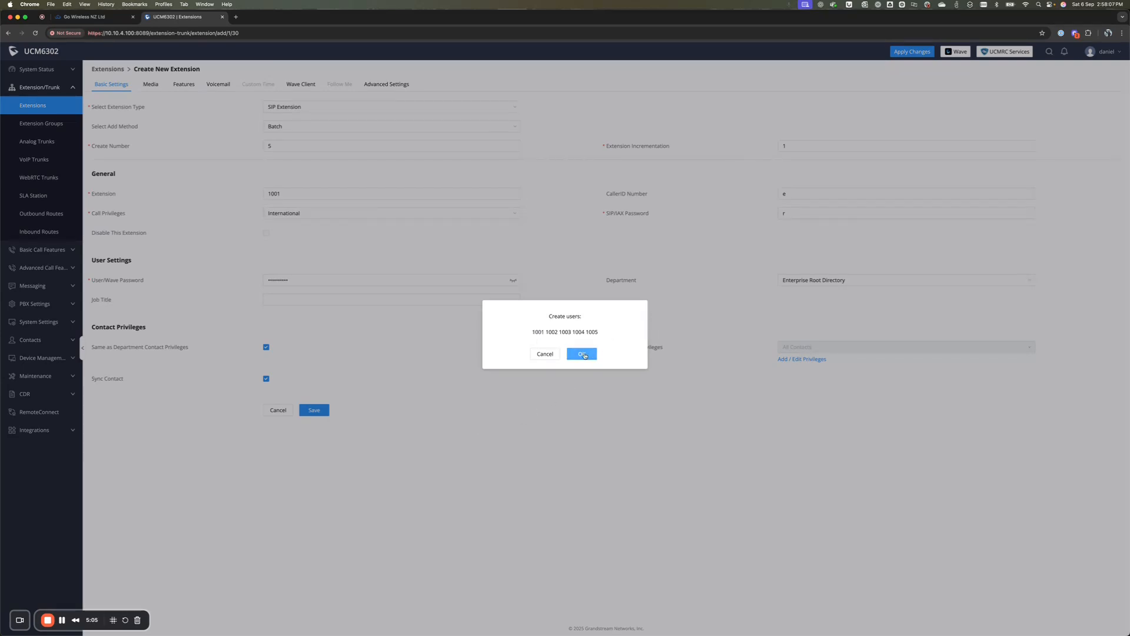
{"action": "left_click", "coordinate": [584, 354]}
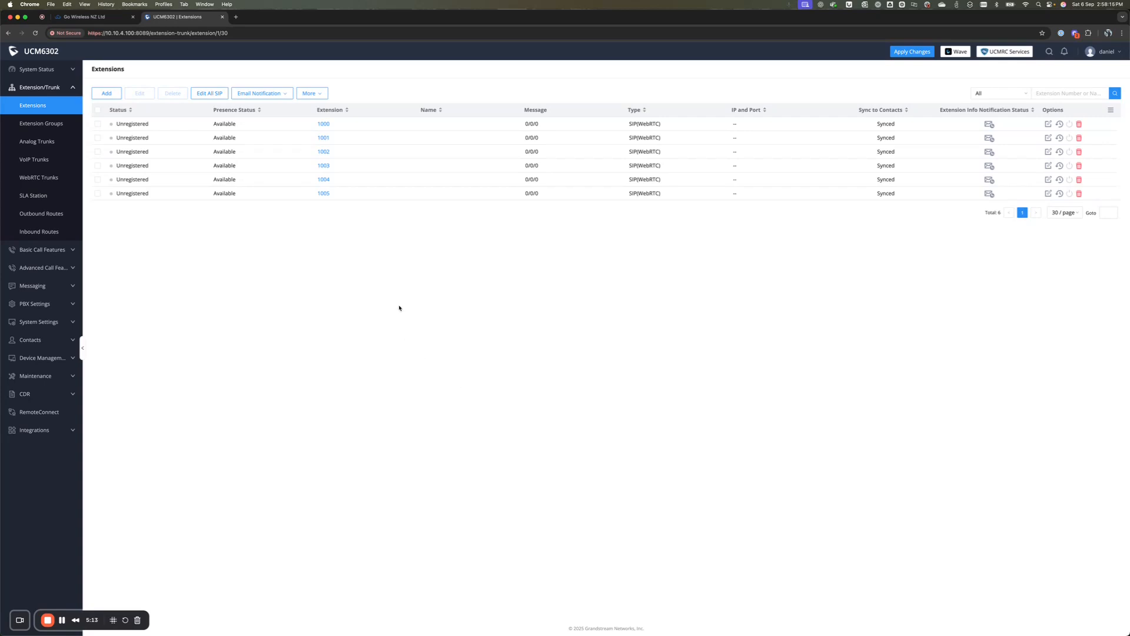
{"action": "left_click", "coordinate": [37, 159]}
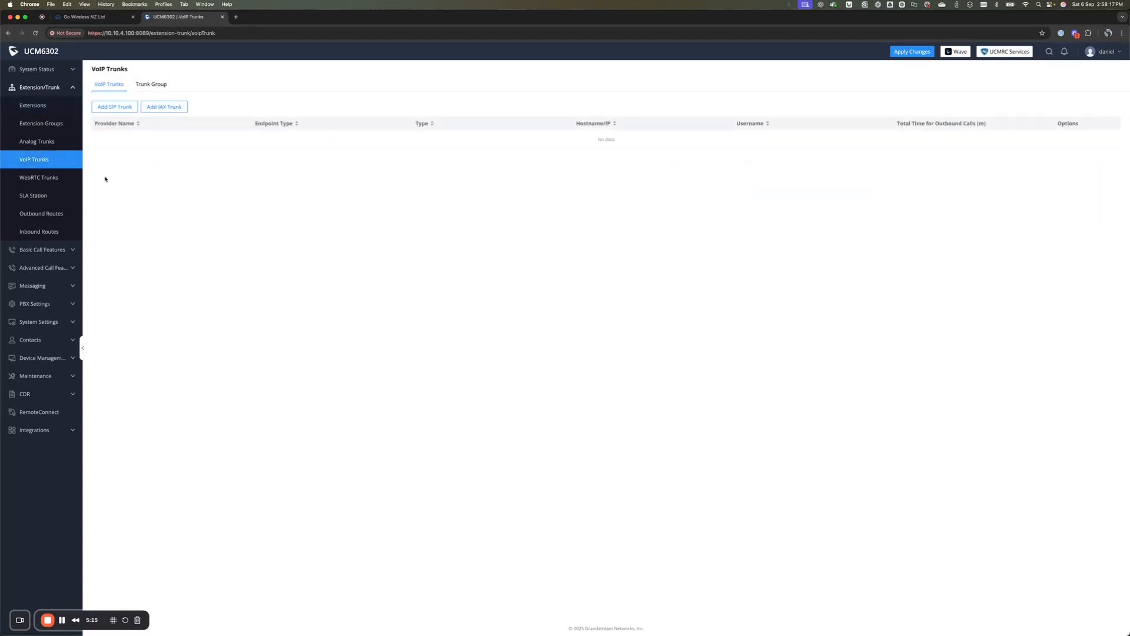
Step: Add a new SIP trunk of type Register SIP Trunk, leaving the provider unselected
{"action": "left_click", "coordinate": [126, 108]}
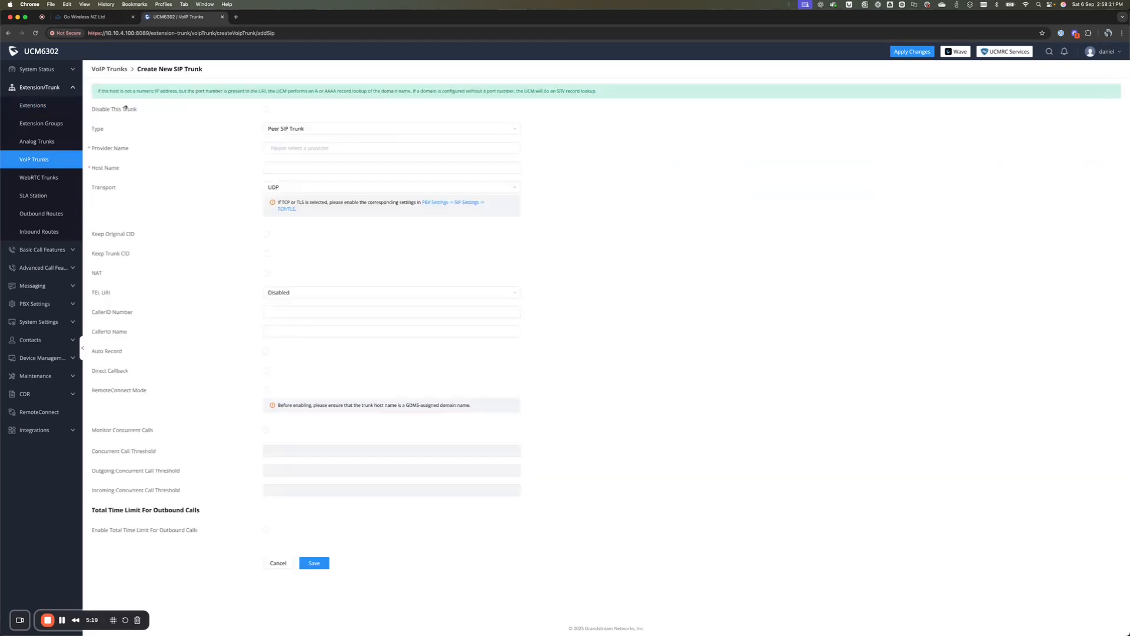
{"action": "left_click", "coordinate": [362, 130]}
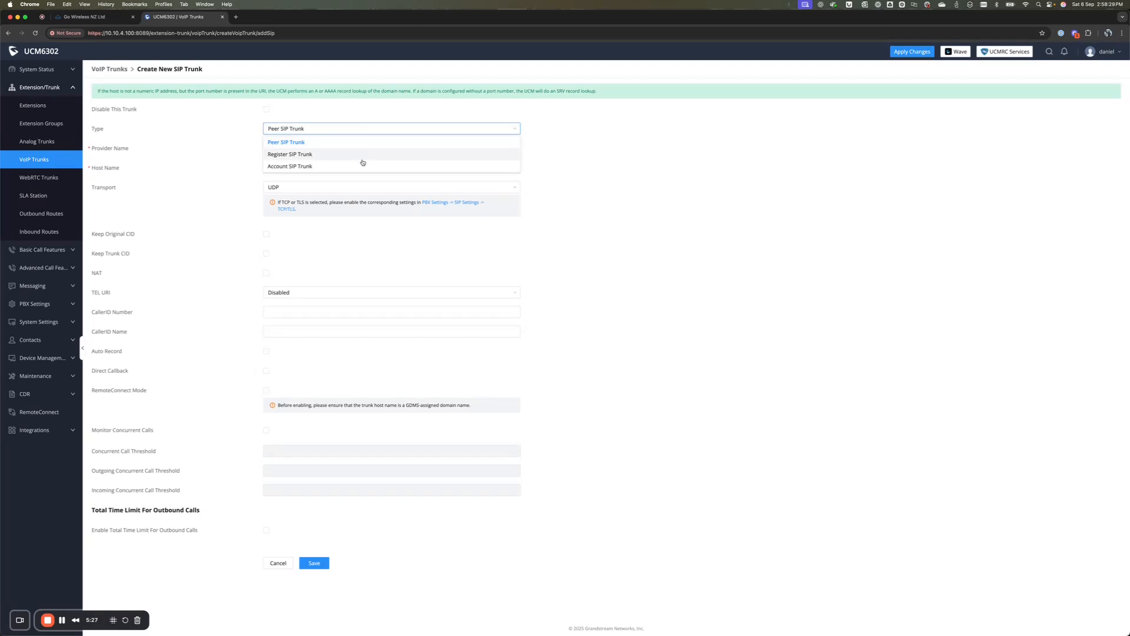
{"action": "left_click", "coordinate": [317, 154]}
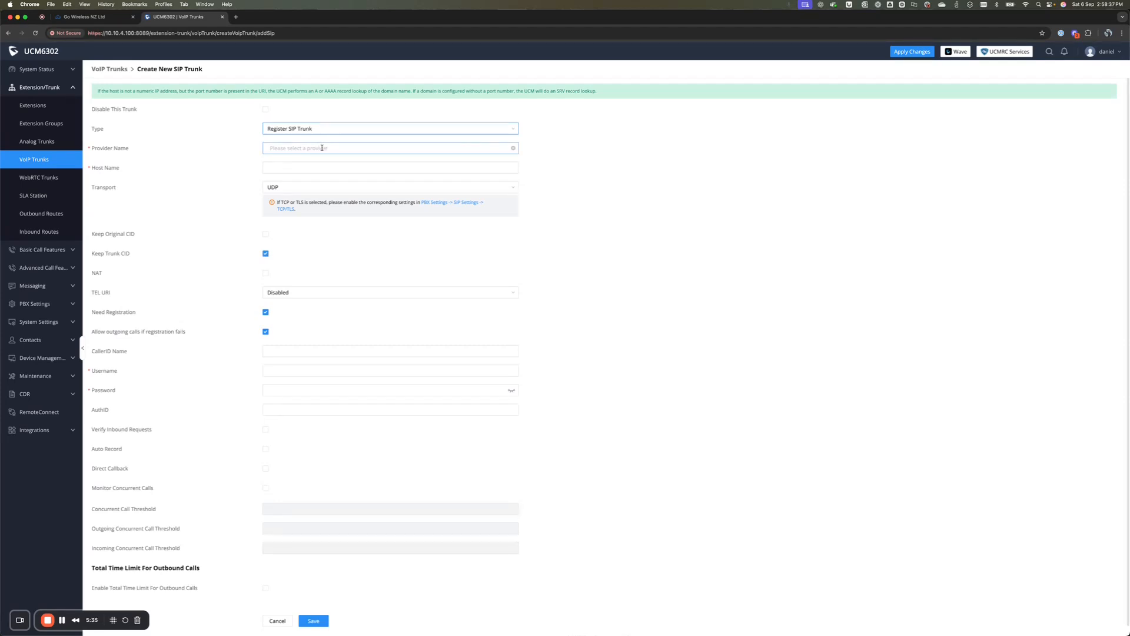
{"action": "left_click", "coordinate": [323, 149]}
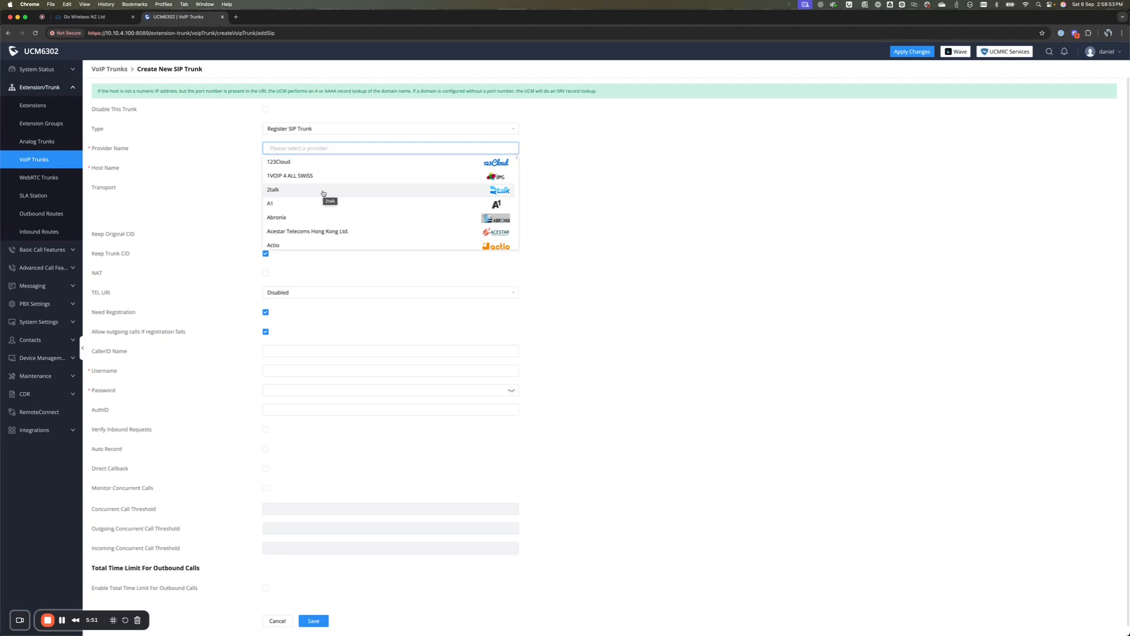
{"action": "left_click", "coordinate": [210, 179]}
Step: Enter provider name 2talk-Main and host name sip.2talk.co.nz, keeping transport on UDP
{"action": "left_click", "coordinate": [297, 166]}
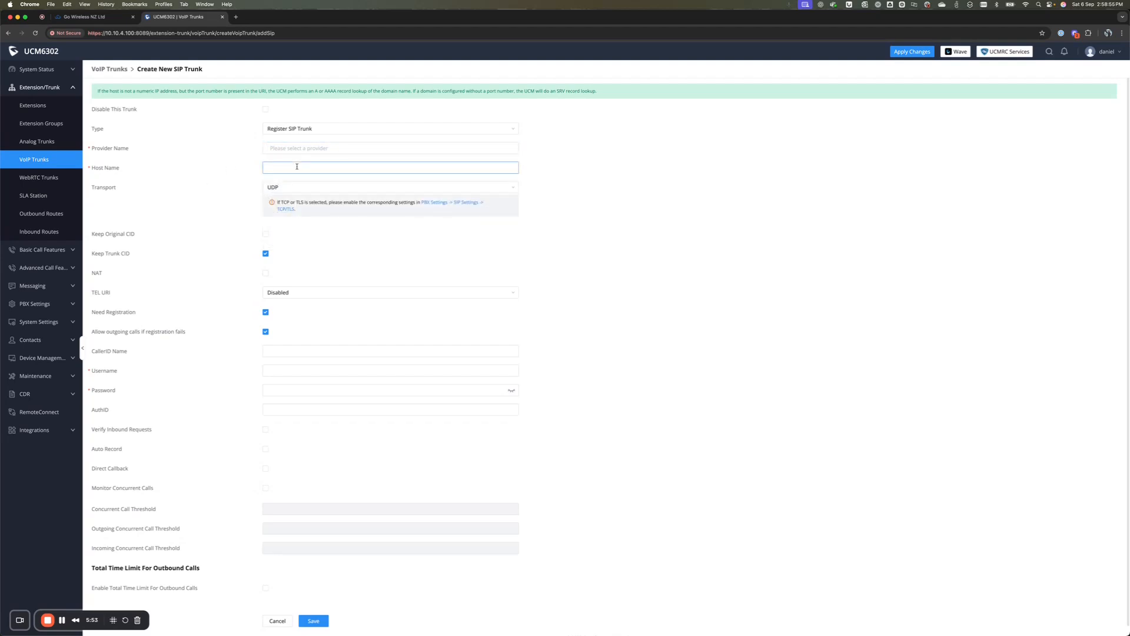
{"action": "left_click", "coordinate": [301, 147]}
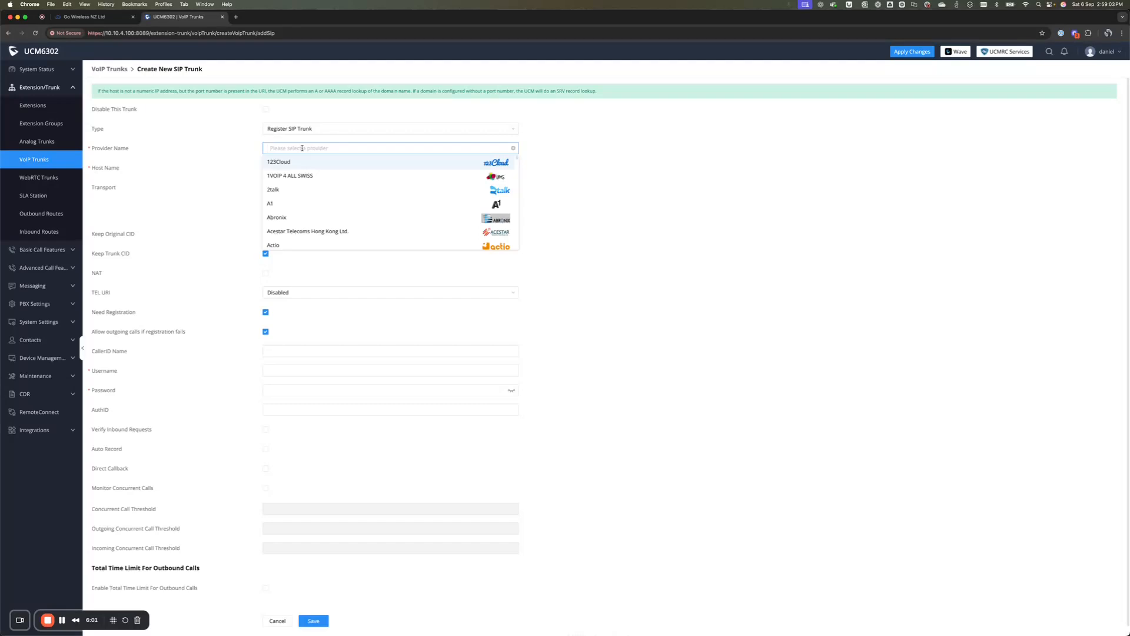
{"action": "type", "text": "2talk"}
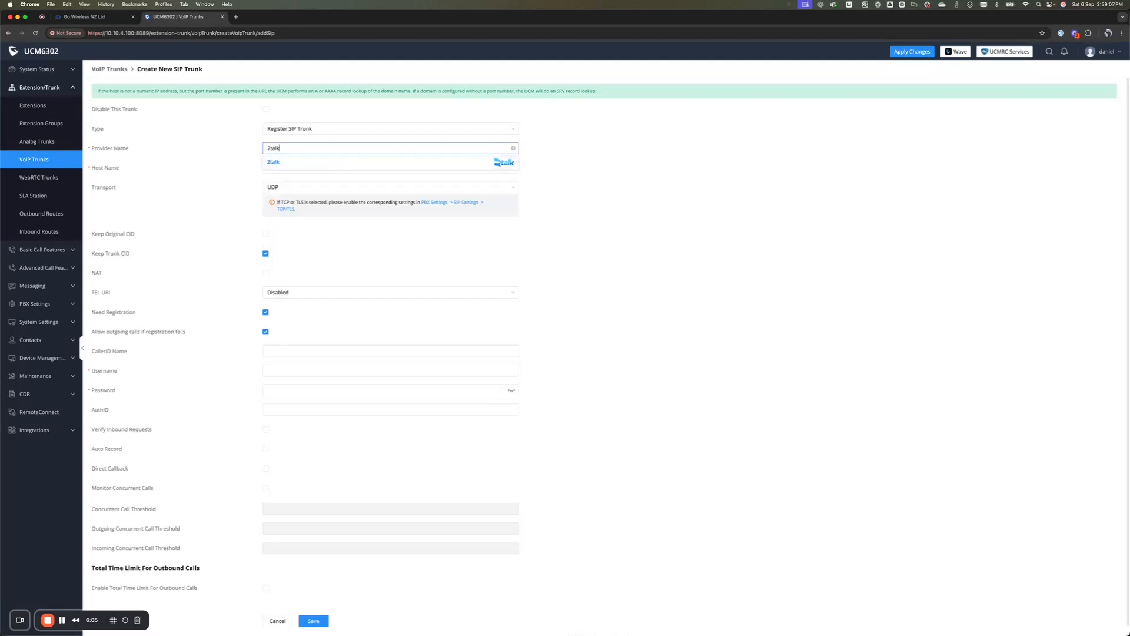
{"action": "type", "text": "-Main"}
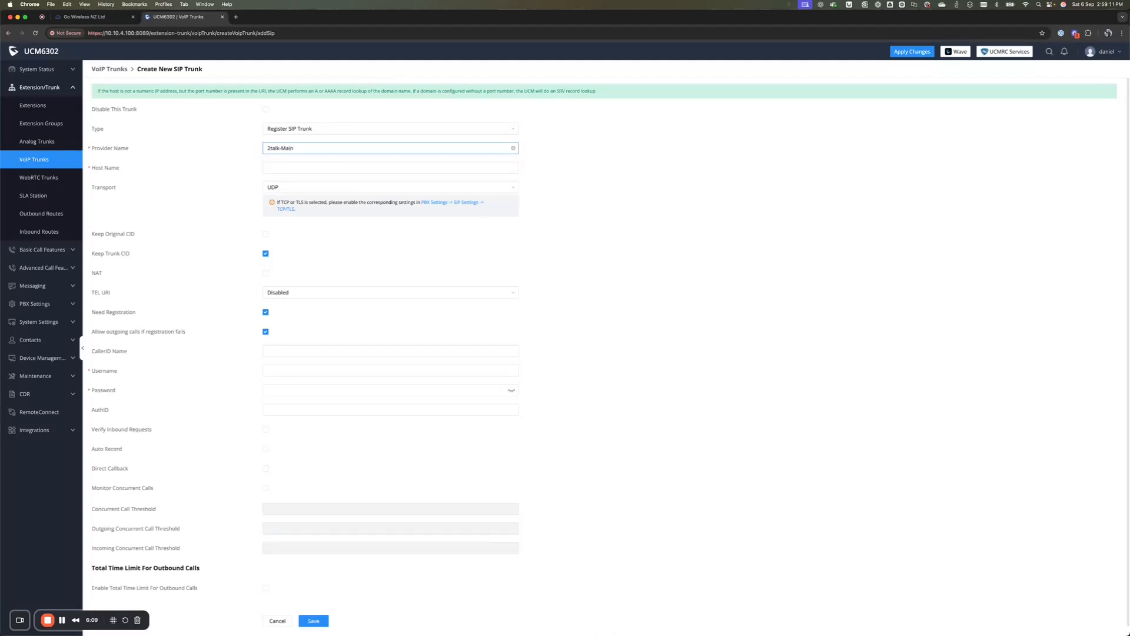
{"action": "left_click", "coordinate": [296, 166]}
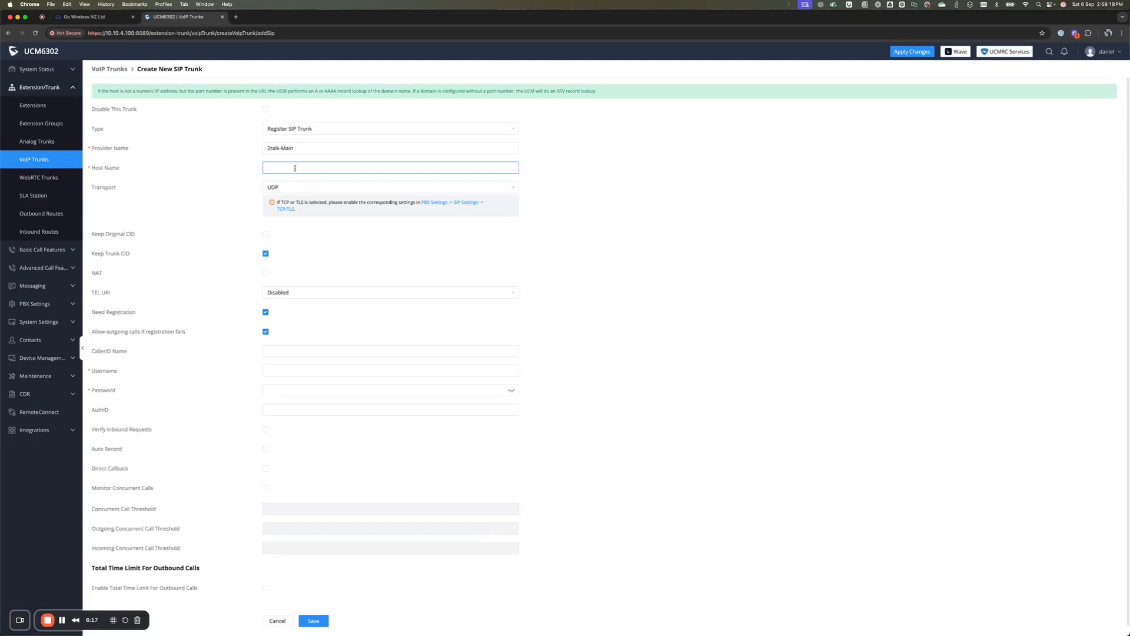
{"action": "type", "text": "sip.2talk.co.nz"}
{"action": "left_click", "coordinate": [291, 191]}
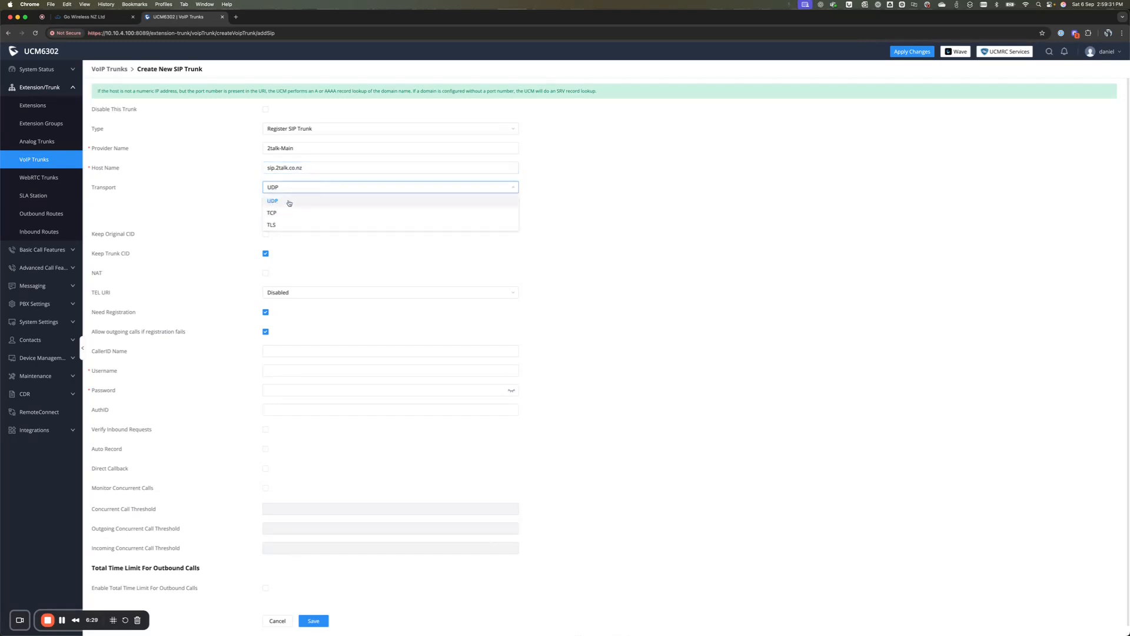
{"action": "left_click", "coordinate": [199, 190]}
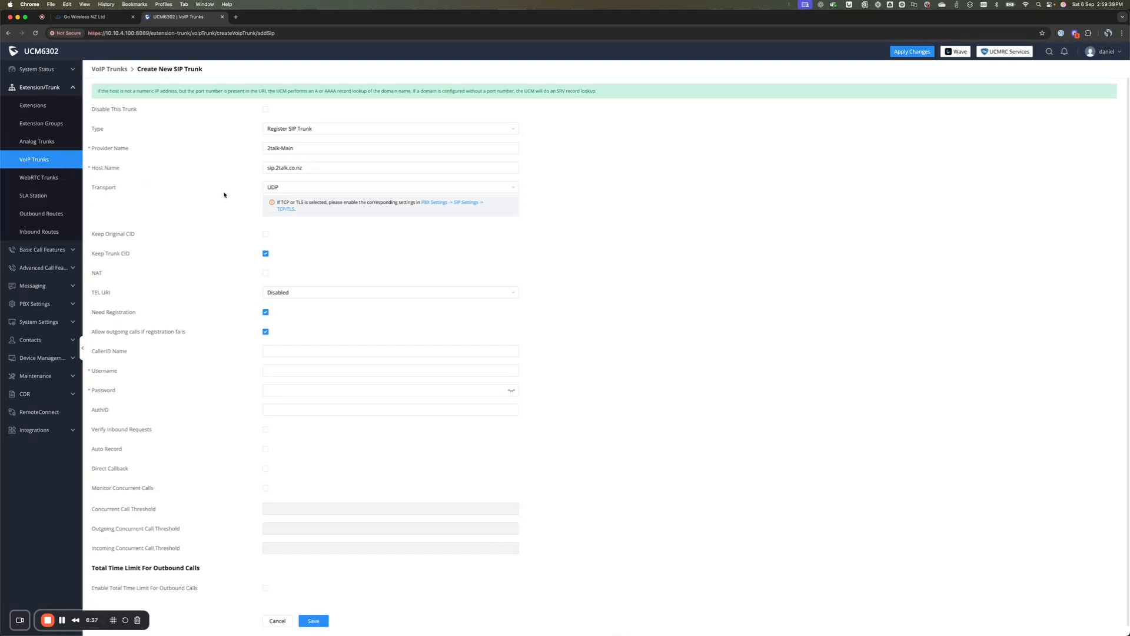
{"action": "left_click", "coordinate": [293, 190]}
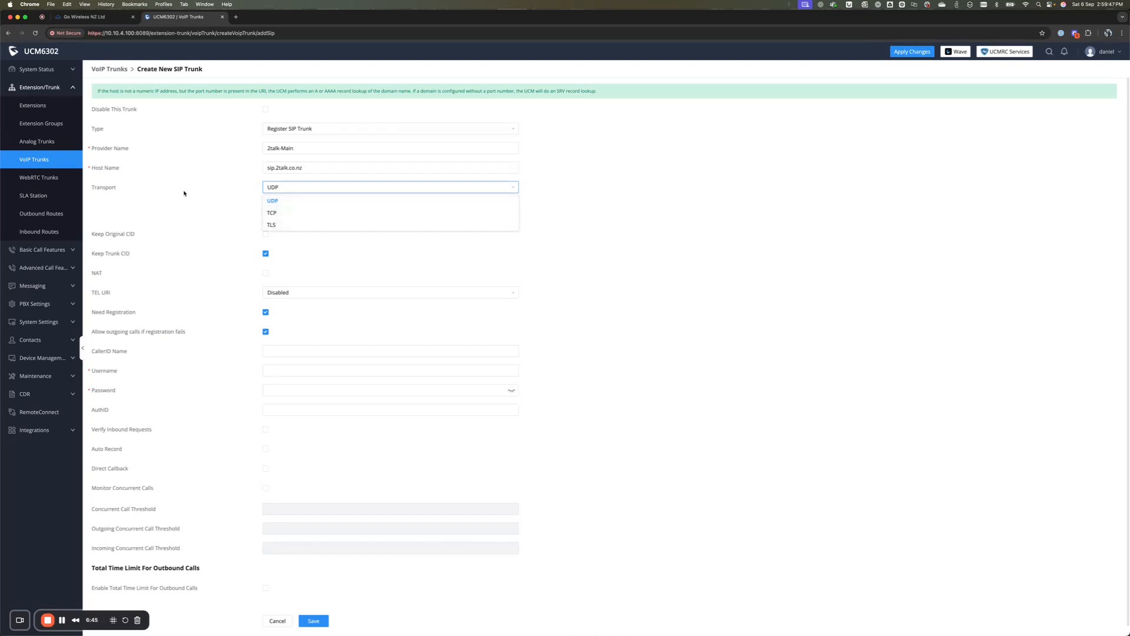
{"action": "left_click", "coordinate": [157, 193]}
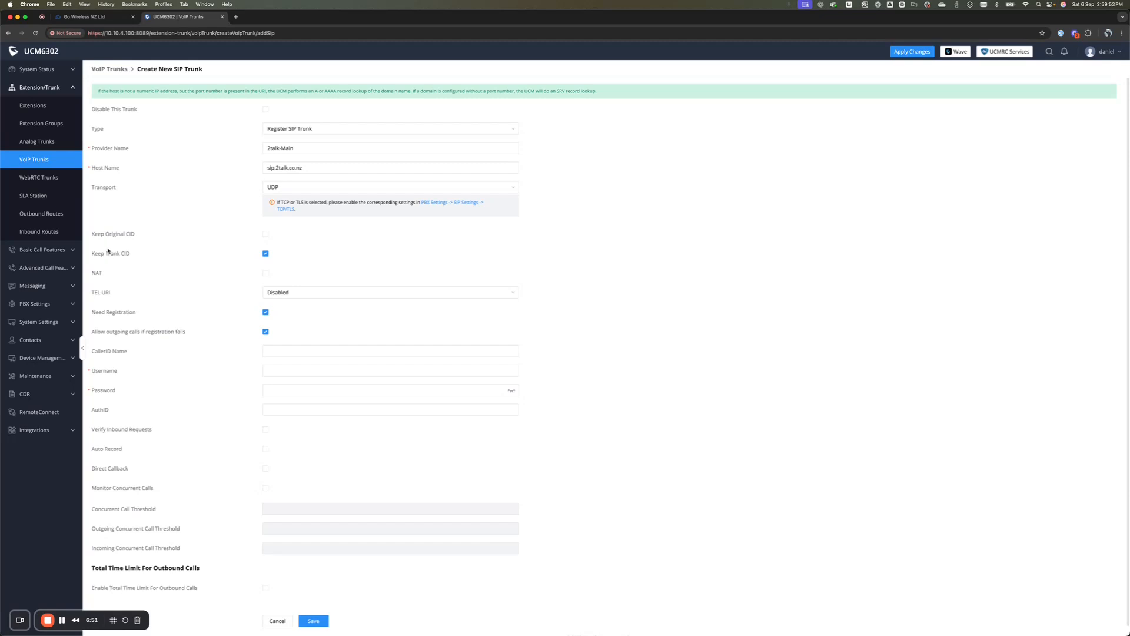
{"action": "mouse_move", "coordinate": [108, 254]}
{"action": "left_click", "coordinate": [284, 372]}
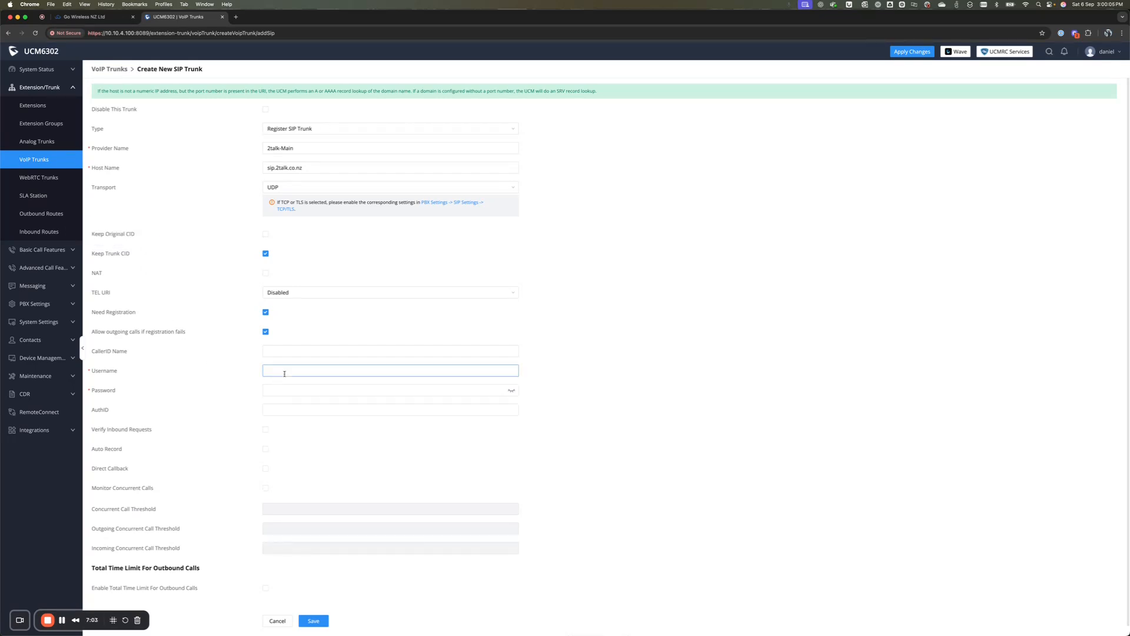
Step: Fill in the trunk's account username and password, then save the 2talk-Main trunk
{"action": "left_click", "coordinate": [286, 372]}
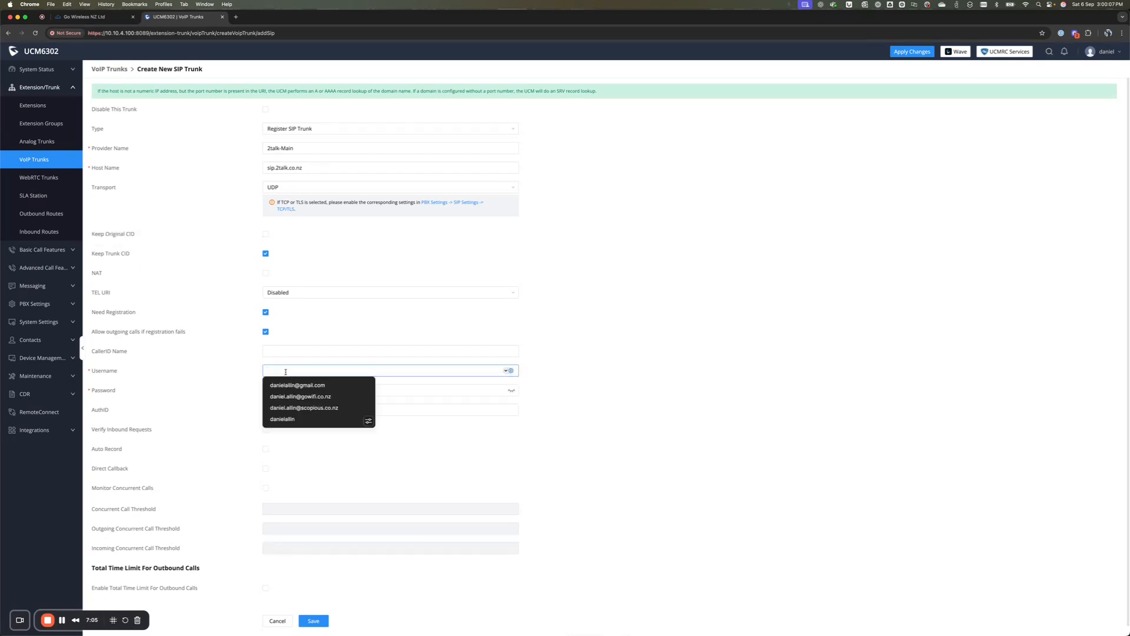
{"action": "key", "text": "Escape"}
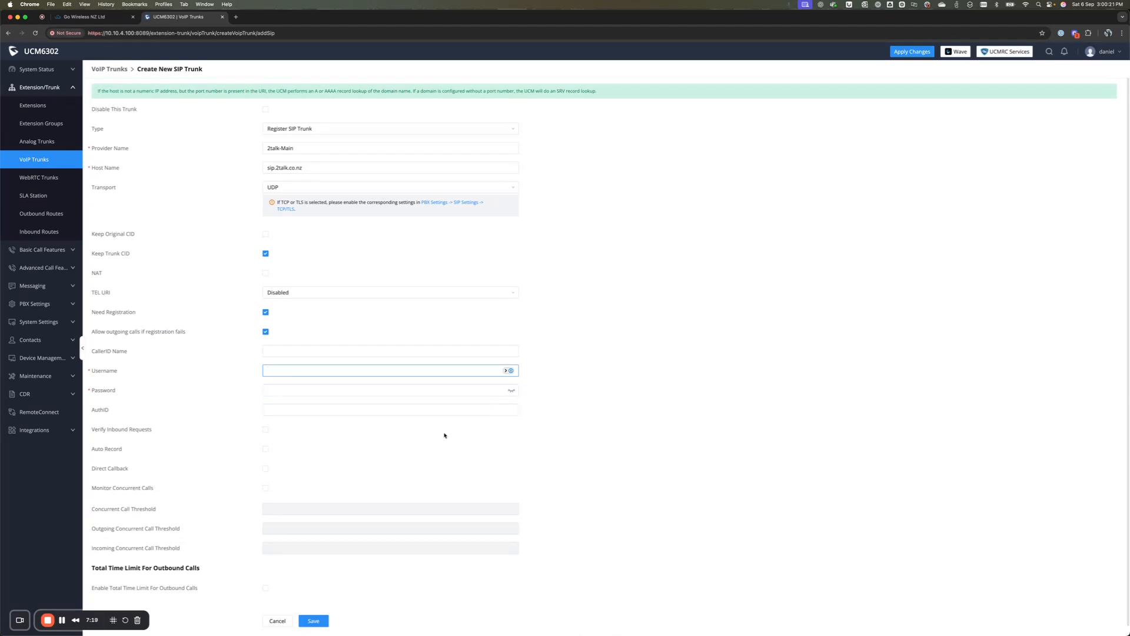
{"action": "left_click", "coordinate": [113, 619]}
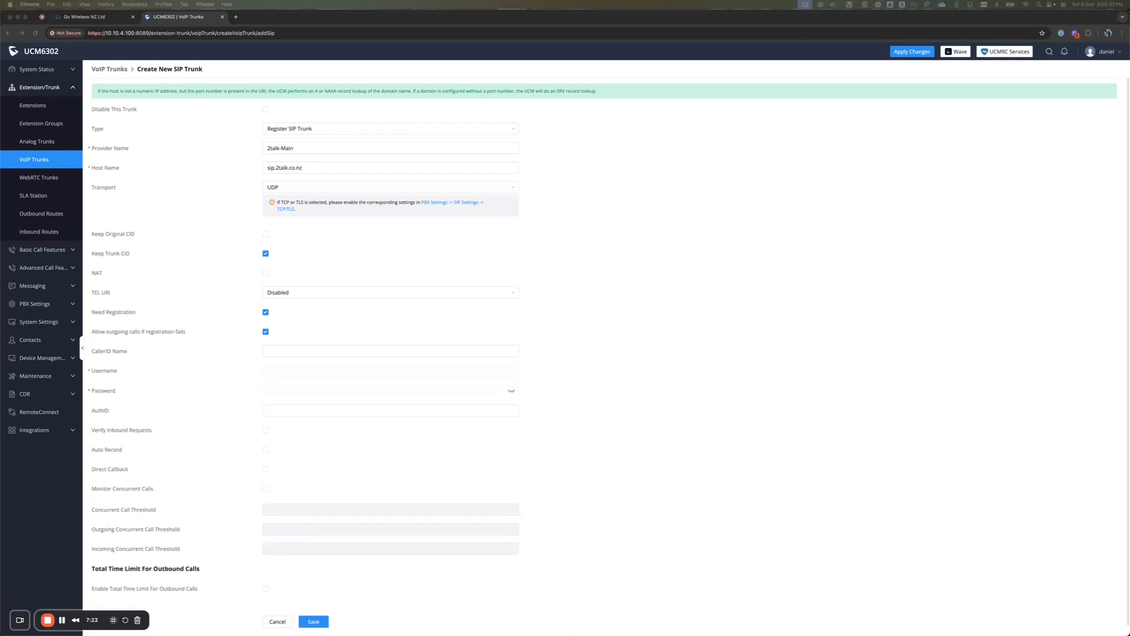
{"action": "left_click", "coordinate": [300, 370]}
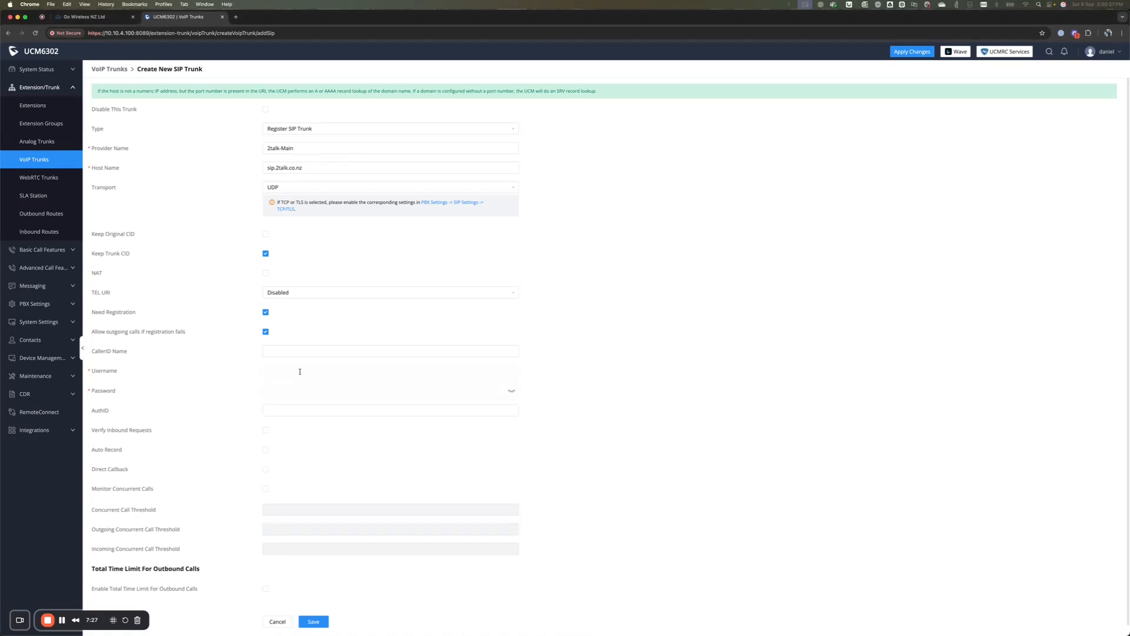
{"action": "key", "text": "super+v"}
{"action": "key", "text": "Tab"}
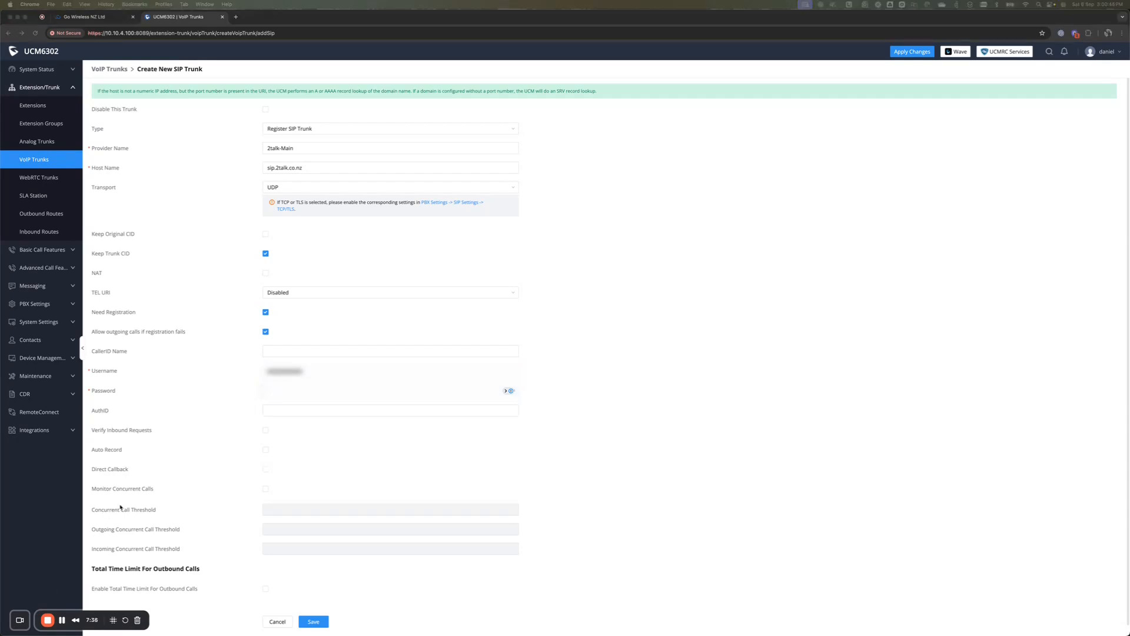
{"action": "left_click", "coordinate": [292, 386]}
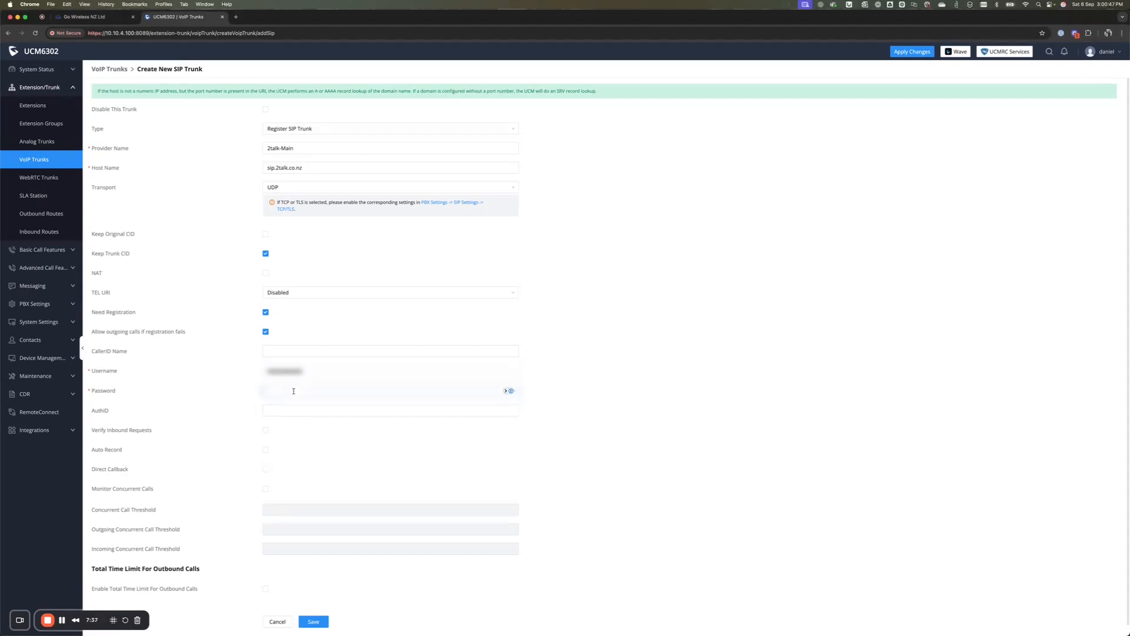
{"action": "left_click", "coordinate": [293, 390]}
{"action": "left_click", "coordinate": [305, 405]}
{"action": "scroll", "coordinate": [346, 522], "scroll_direction": "down", "scroll_amount": 1}
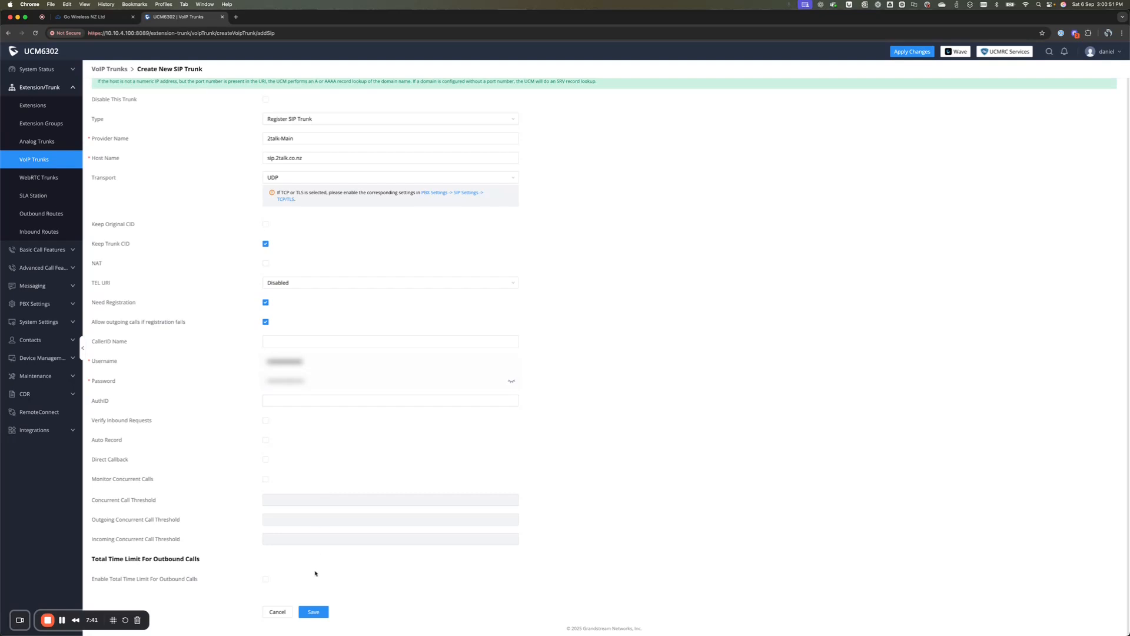
{"action": "left_click", "coordinate": [314, 611]}
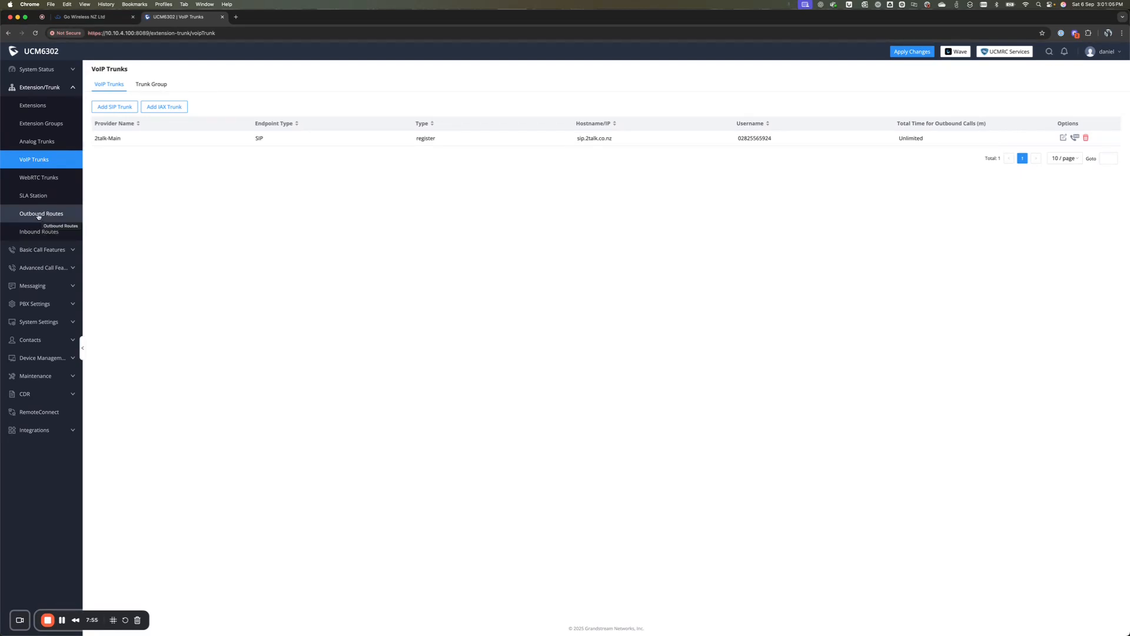
Step: Start a new outbound rule from the Outbound Routes page
{"action": "left_click", "coordinate": [38, 214]}
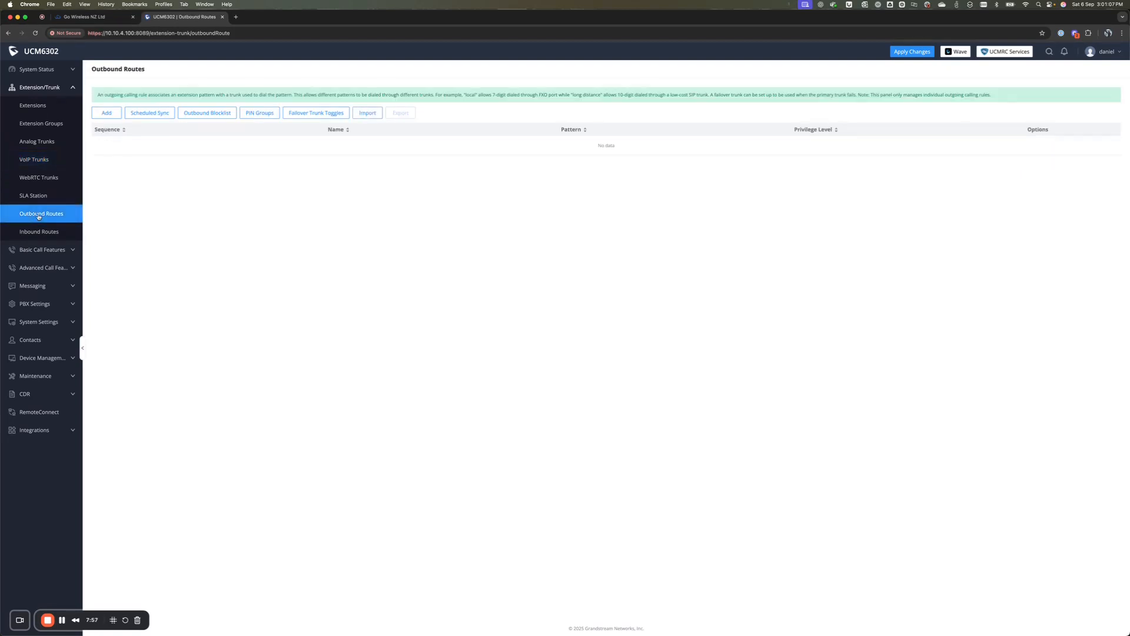
{"action": "left_click", "coordinate": [108, 115]}
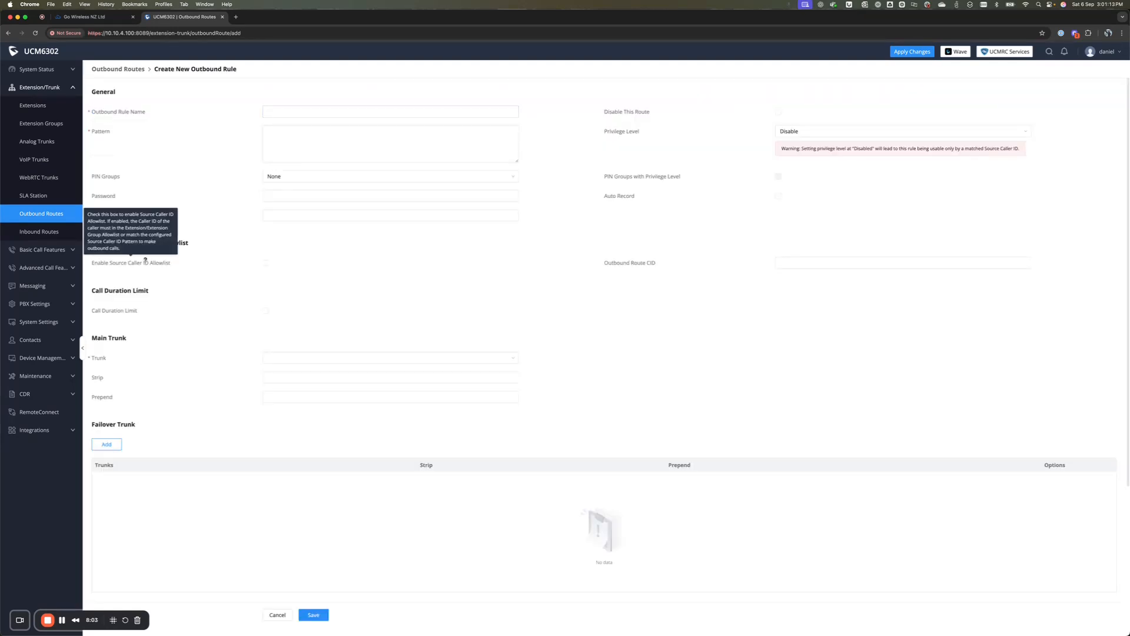
{"action": "left_click", "coordinate": [330, 112]}
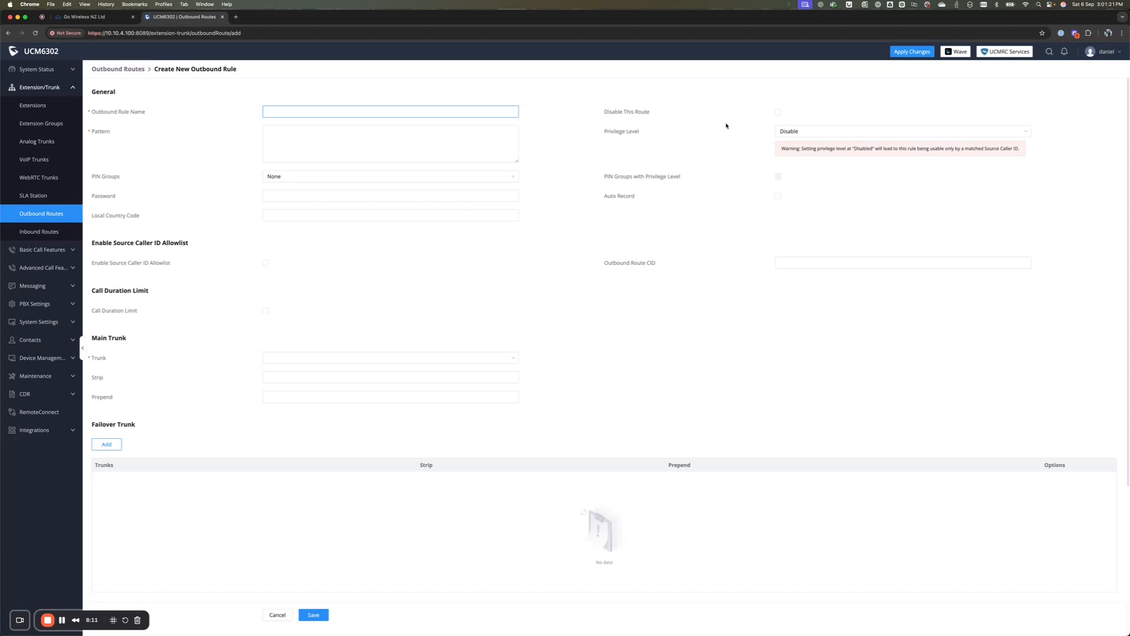
Step: Name the outbound rule all_outbound and enter the dial pattern _X!
{"action": "type", "text": "_"}
{"action": "key", "text": "BackSpace"}
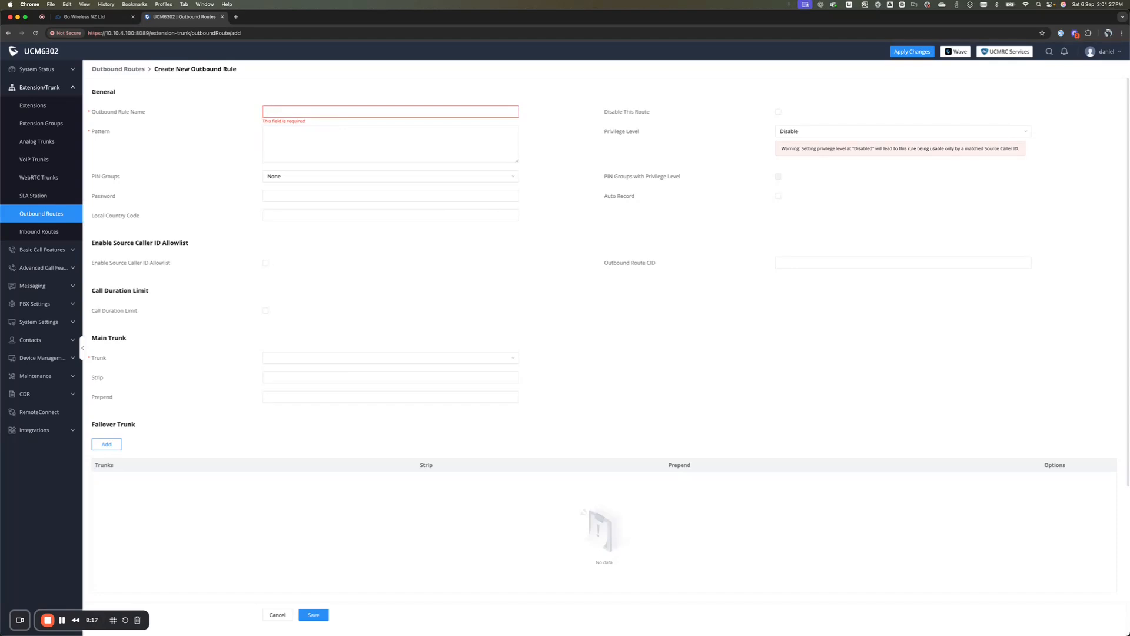
{"action": "type", "text": "all_outbound"}
{"action": "key", "text": "Tab"}
{"action": "left_click", "coordinate": [432, 142]}
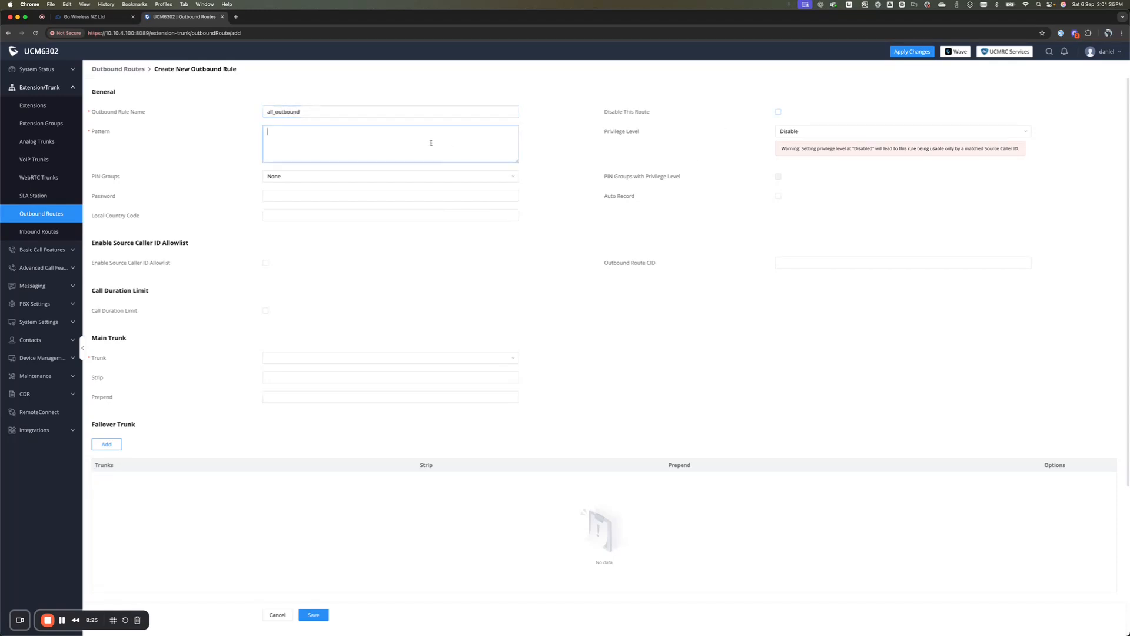
{"action": "type", "text": "_X!"}
{"action": "mouse_move", "coordinate": [101, 133]}
{"action": "left_click", "coordinate": [844, 132]}
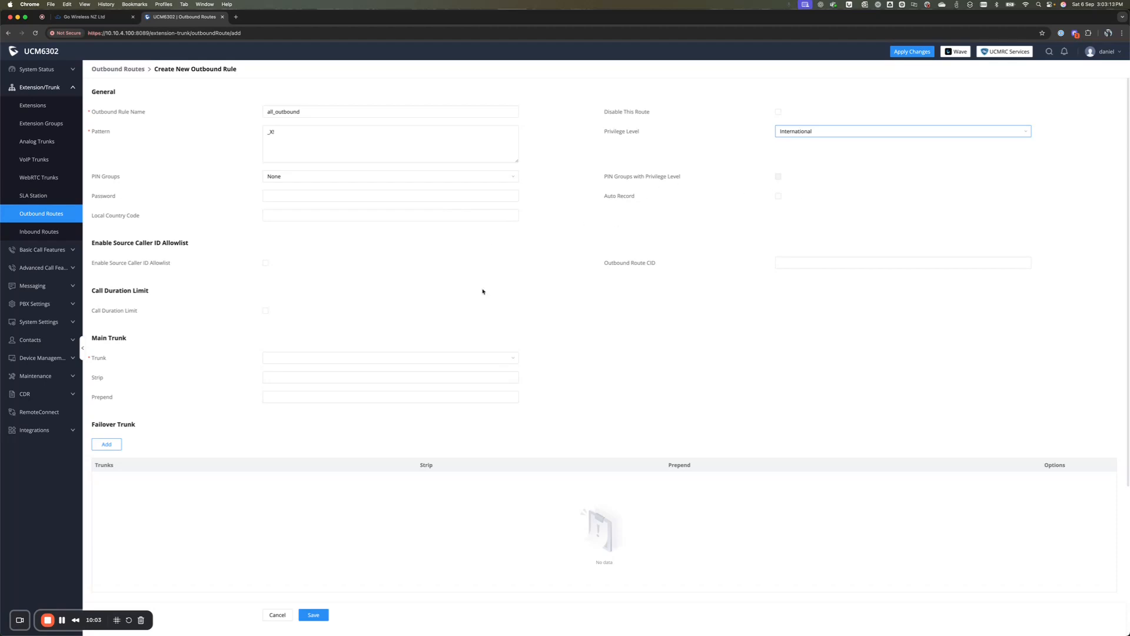
Step: Send all_outbound calls over the SIP trunk 2talk-Main with International privilege, and save the rule
{"action": "left_click", "coordinate": [391, 356]}
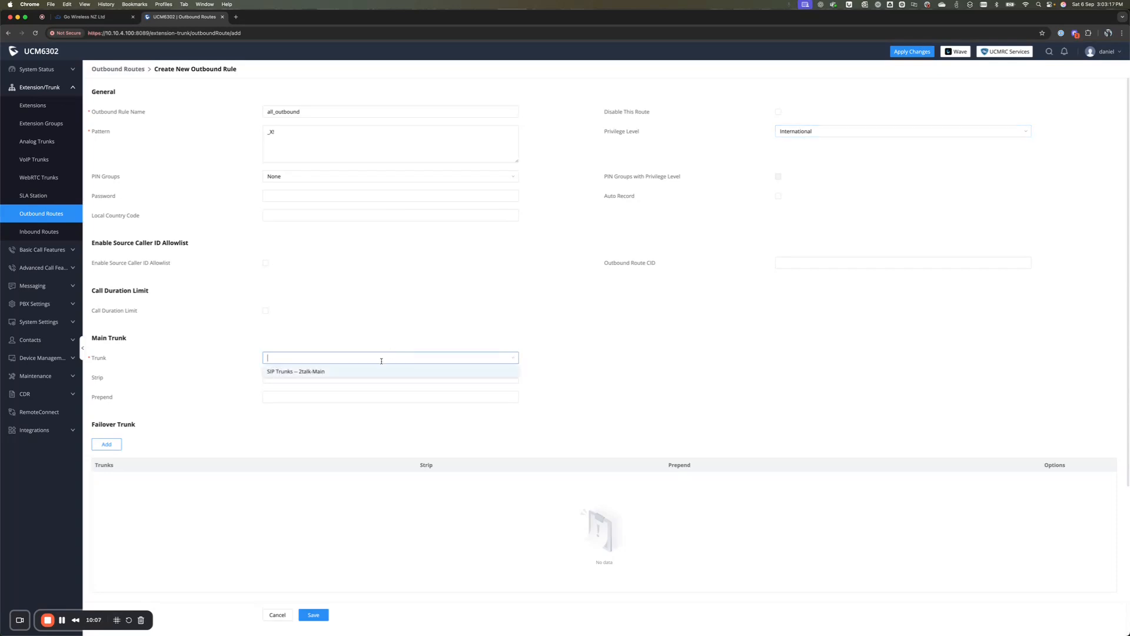
{"action": "left_click", "coordinate": [320, 372]}
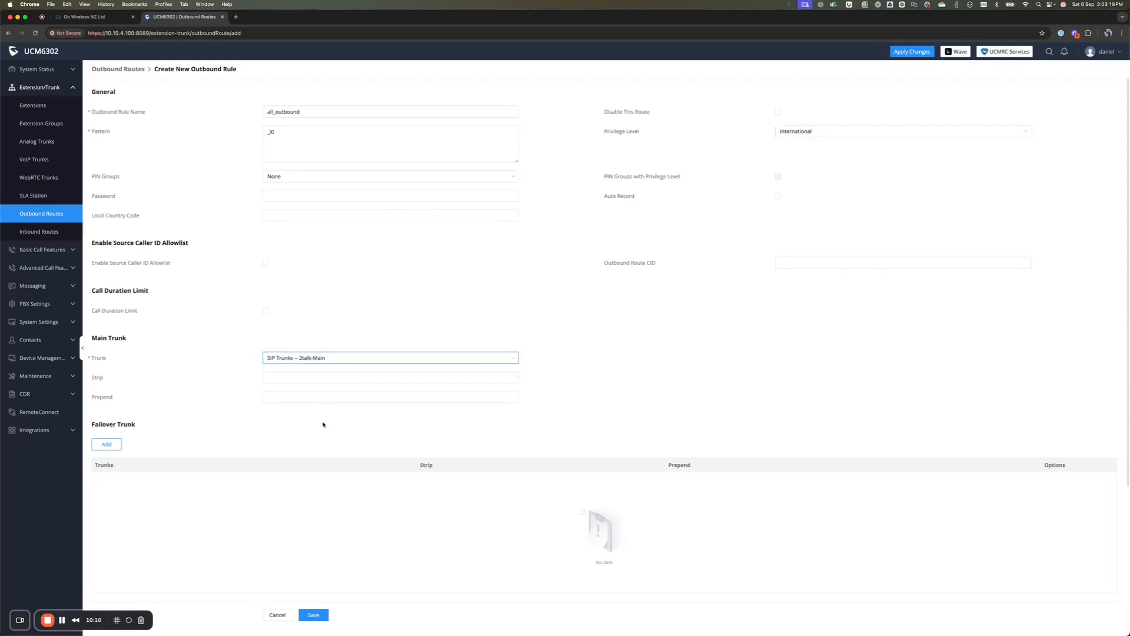
{"action": "left_click", "coordinate": [321, 615]}
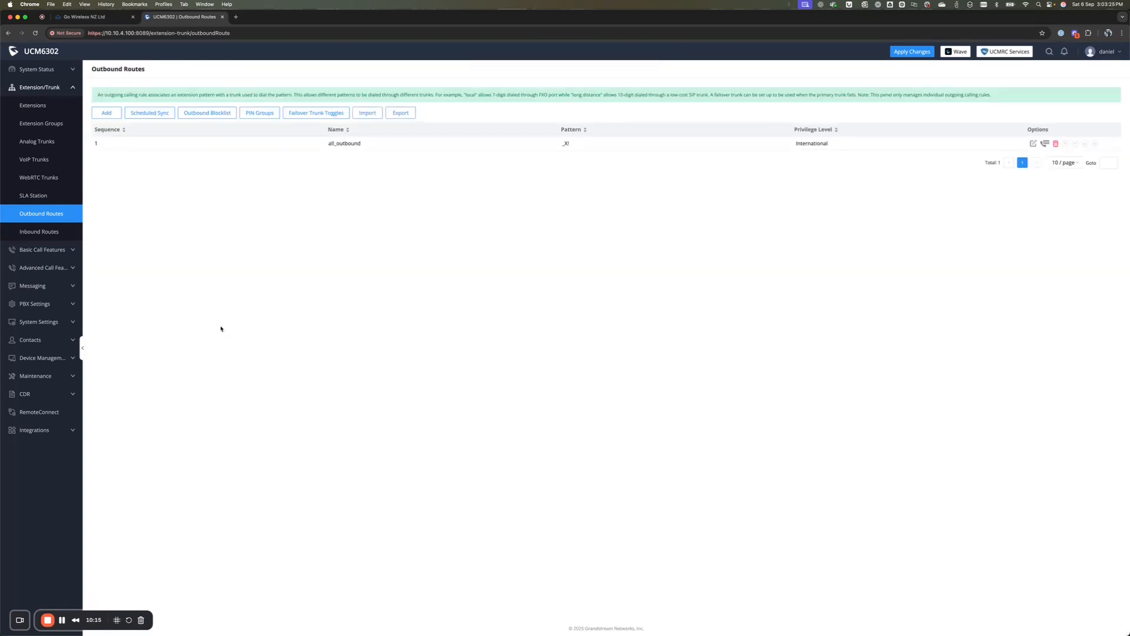
Step: Create a new inbound rule named MainRoute on the SIP trunk 2talk-Main
{"action": "left_click", "coordinate": [58, 232]}
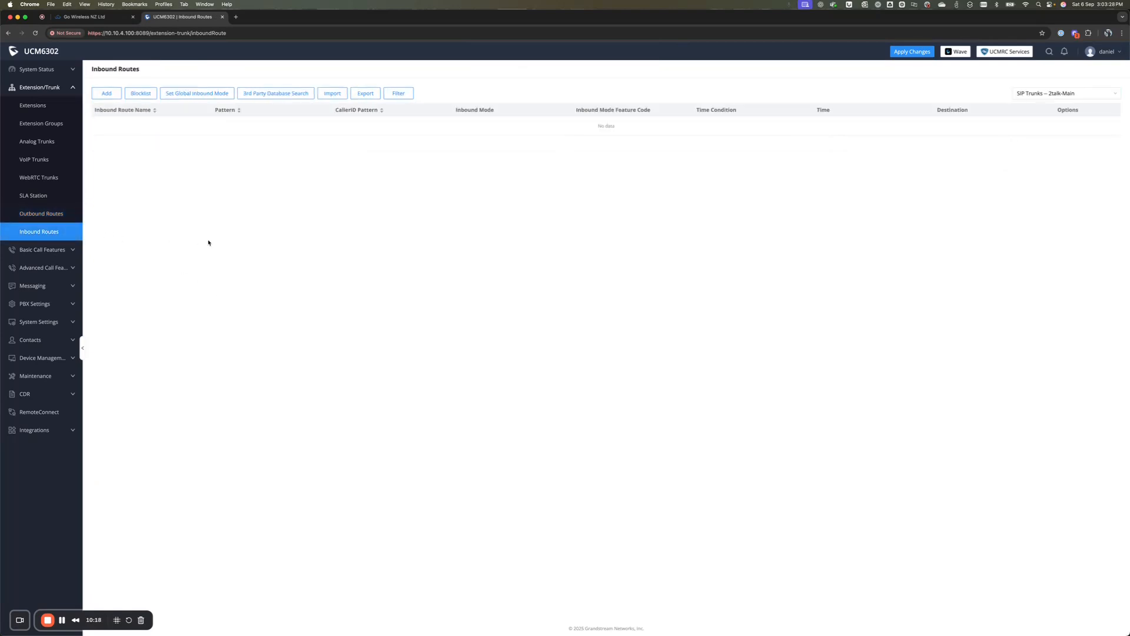
{"action": "left_click", "coordinate": [106, 94]}
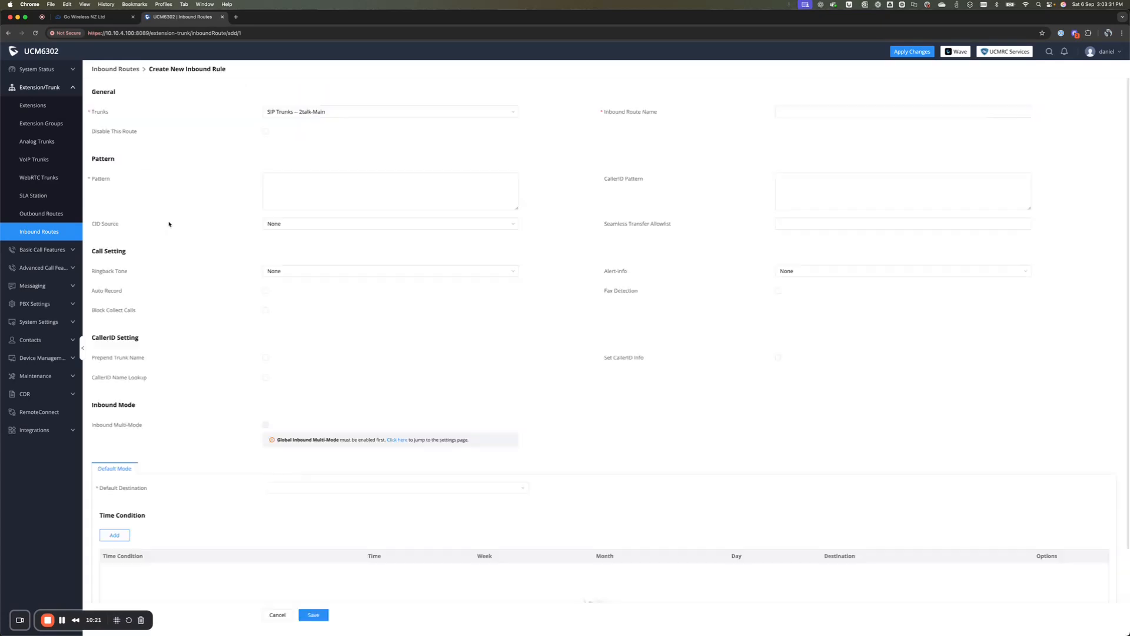
{"action": "left_click", "coordinate": [353, 112]}
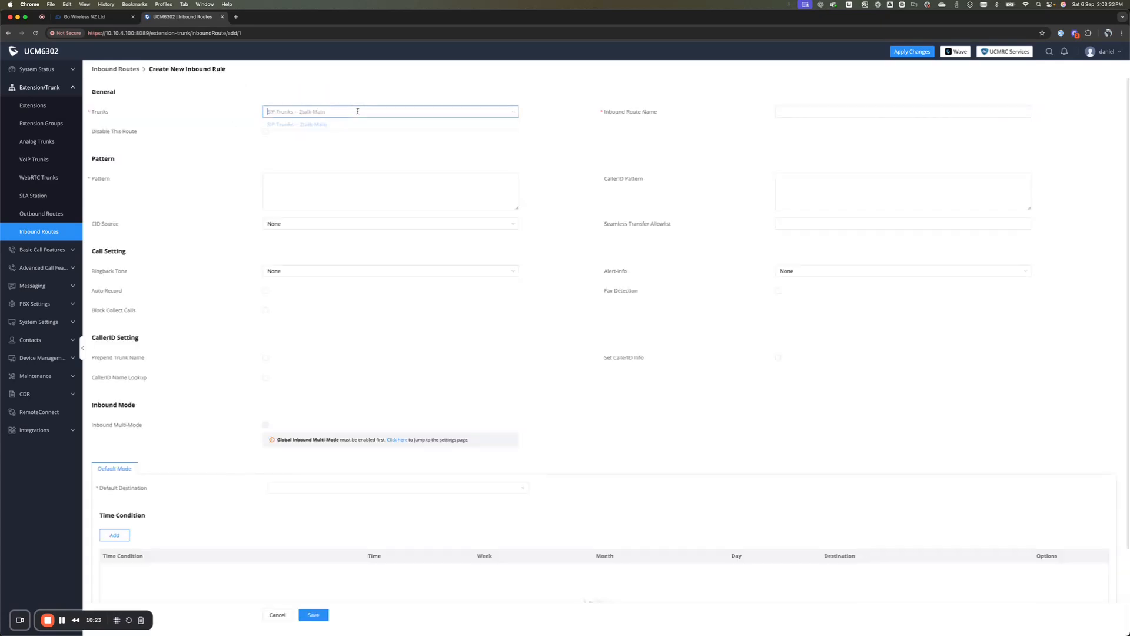
{"action": "left_click", "coordinate": [327, 123]}
{"action": "left_click", "coordinate": [807, 111]}
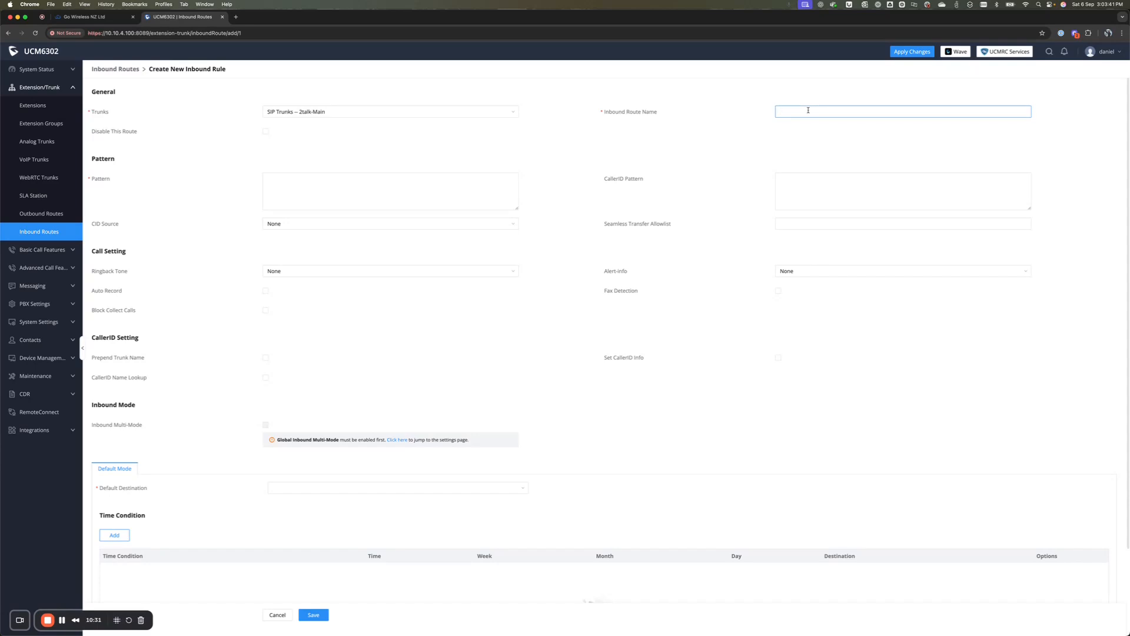
{"action": "type", "text": "MainRoute"}
{"action": "left_click", "coordinate": [392, 194]}
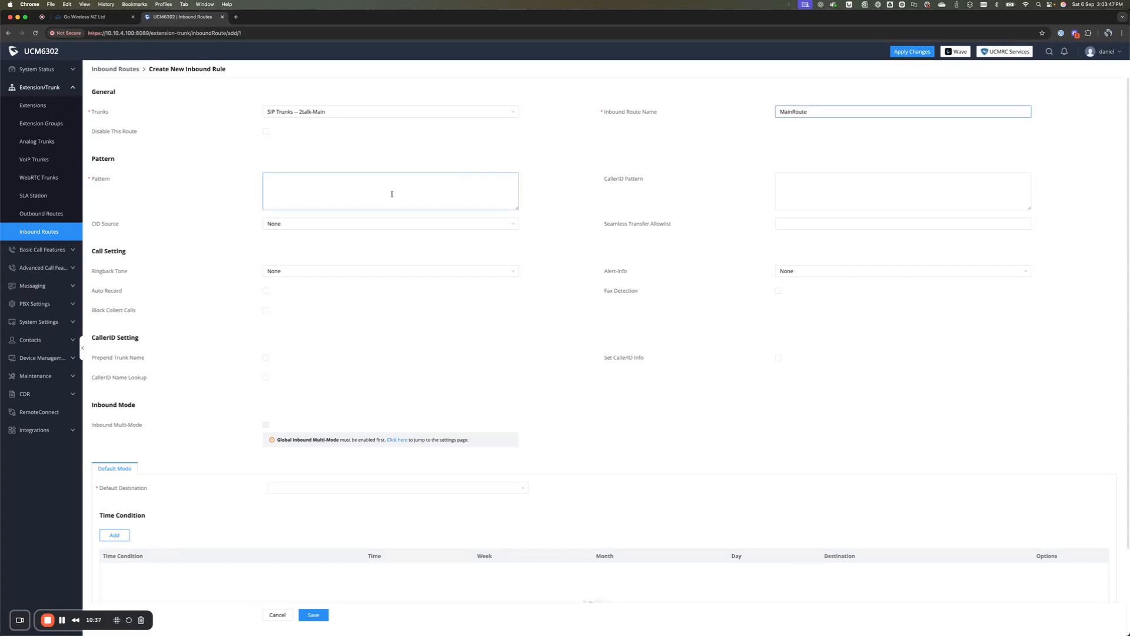
{"action": "left_click", "coordinate": [377, 189]}
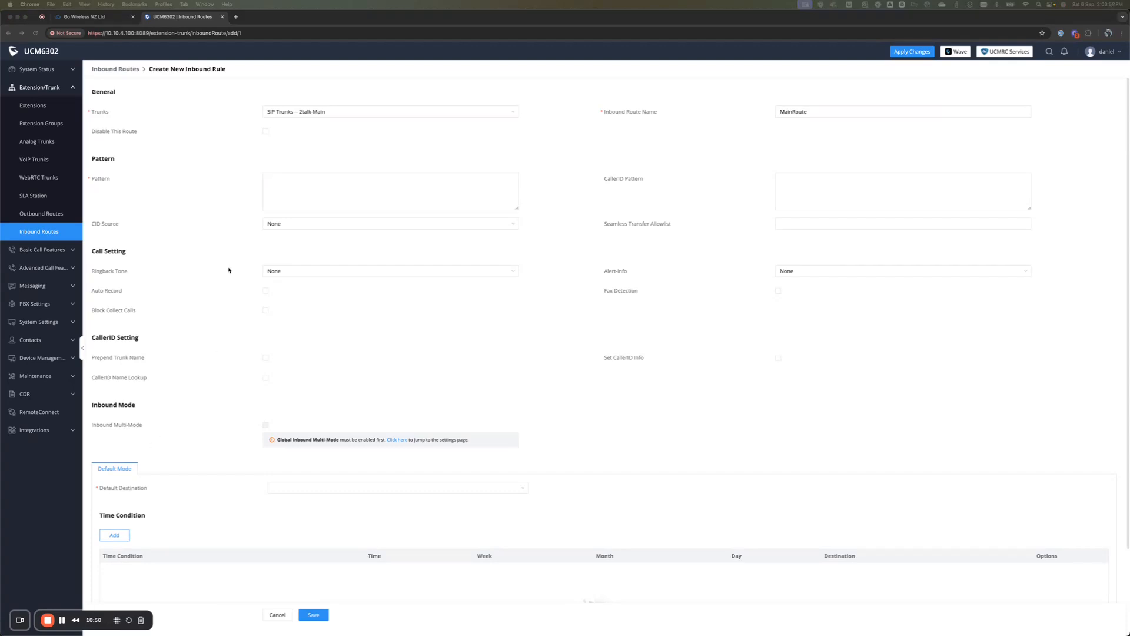
Step: Enter MainRoute's pattern as an underscore followed by the pasted DID number
{"action": "left_click", "coordinate": [301, 182]}
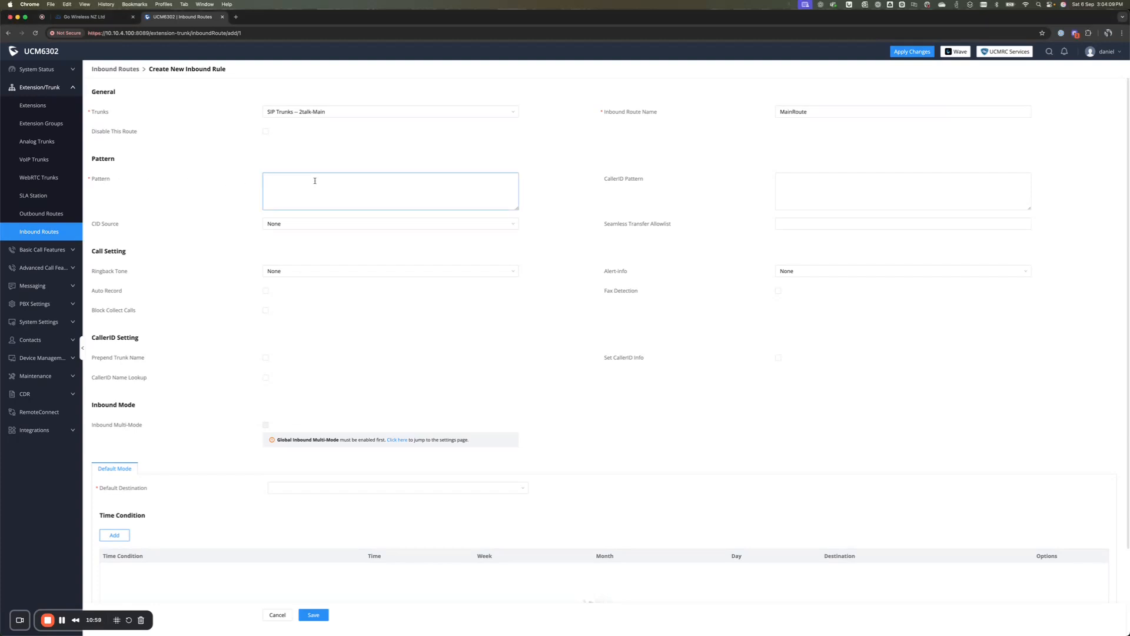
{"action": "type", "text": "_"}
{"action": "key", "text": "super+v"}
{"action": "left_click_drag", "start_coordinate": [269, 178], "coordinate": [308, 180]}
{"action": "left_click", "coordinate": [324, 182]}
{"action": "left_click_drag", "start_coordinate": [269, 179], "coordinate": [335, 184]}
{"action": "left_click", "coordinate": [444, 194]}
{"action": "mouse_move", "coordinate": [108, 489]}
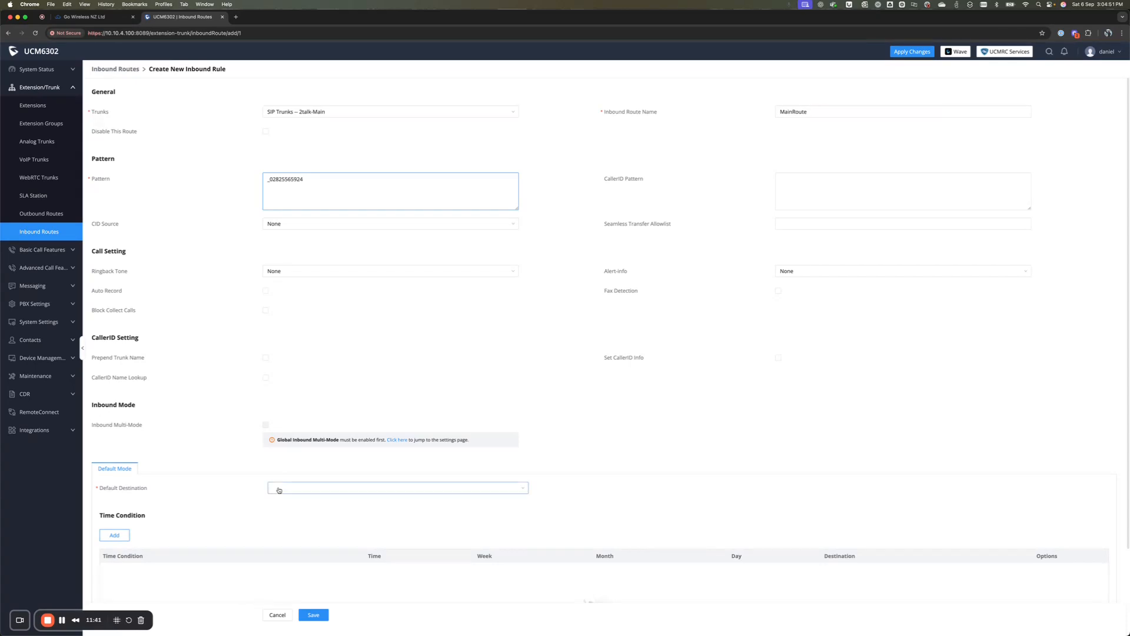
{"action": "left_click", "coordinate": [323, 489]}
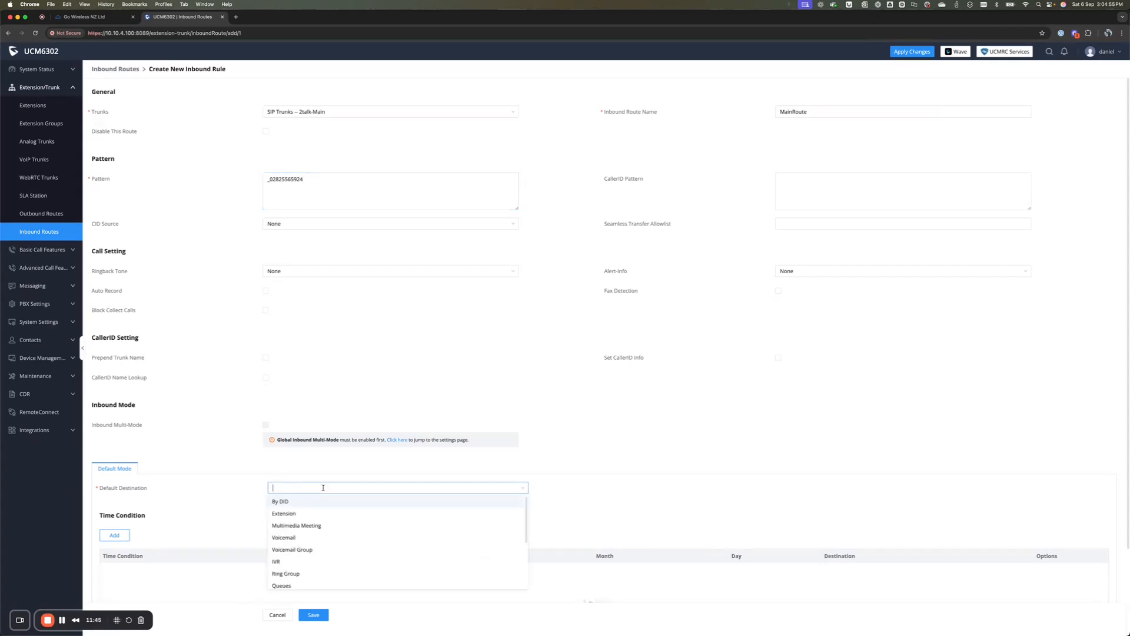
Step: Set the default destination to extension 1001, save MainRoute, and apply the configuration changes
{"action": "left_click", "coordinate": [284, 513]}
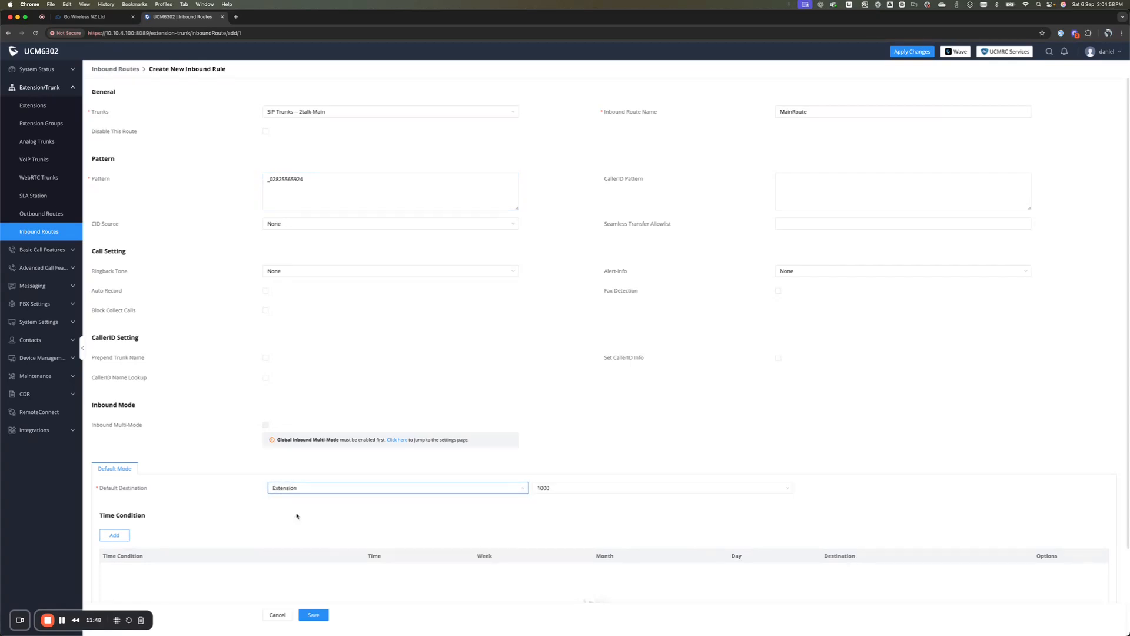
{"action": "left_click", "coordinate": [557, 488]}
{"action": "left_click", "coordinate": [554, 513]}
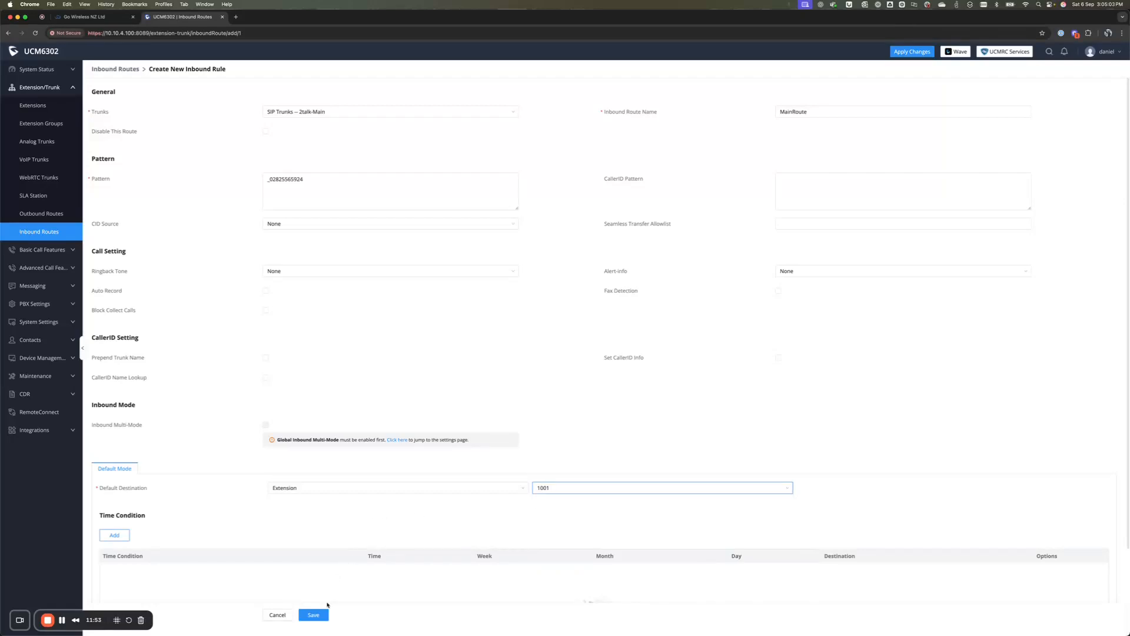
{"action": "left_click", "coordinate": [314, 615]}
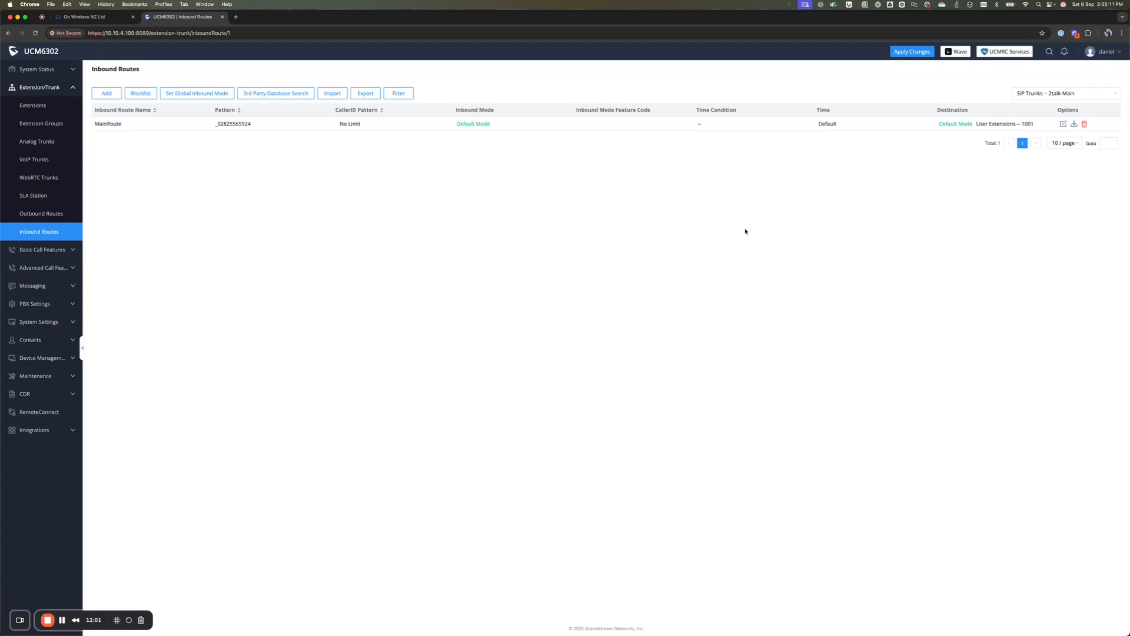
{"action": "left_click", "coordinate": [911, 51]}
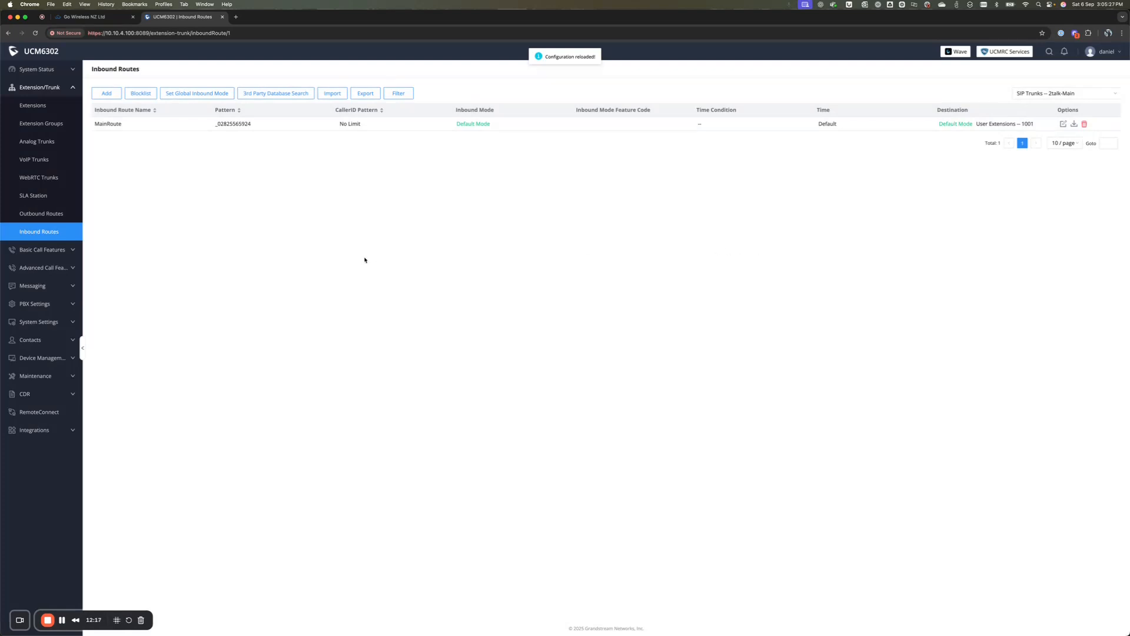
Step: Open the System Status dashboard and confirm trunk 2talk-Main shows as registered and available
{"action": "left_click", "coordinate": [70, 70]}
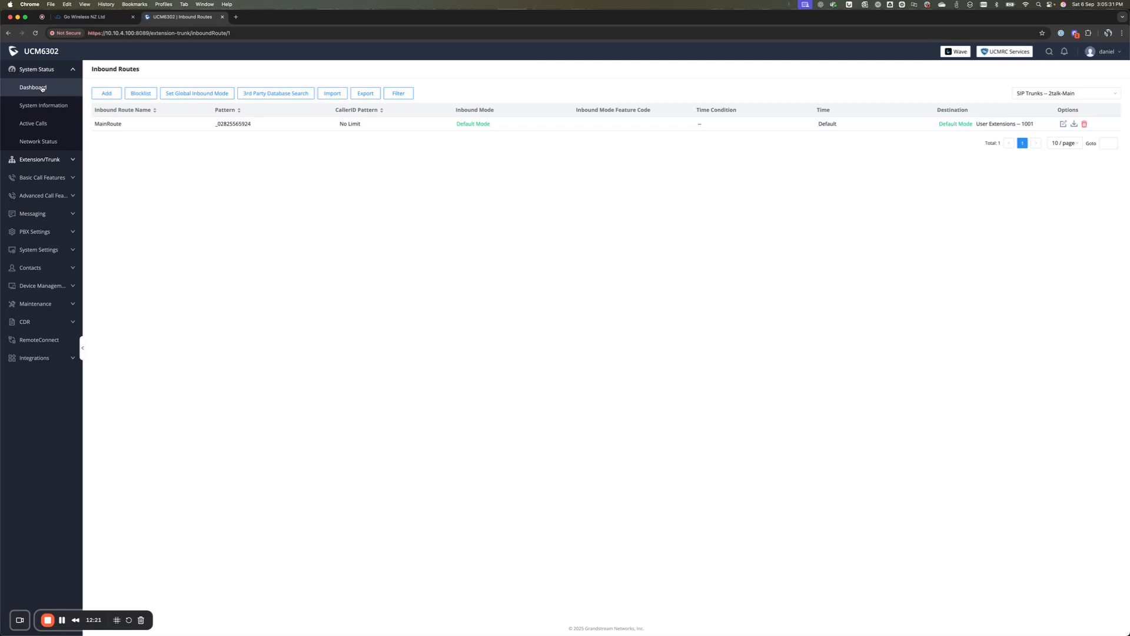
{"action": "left_click", "coordinate": [42, 88]}
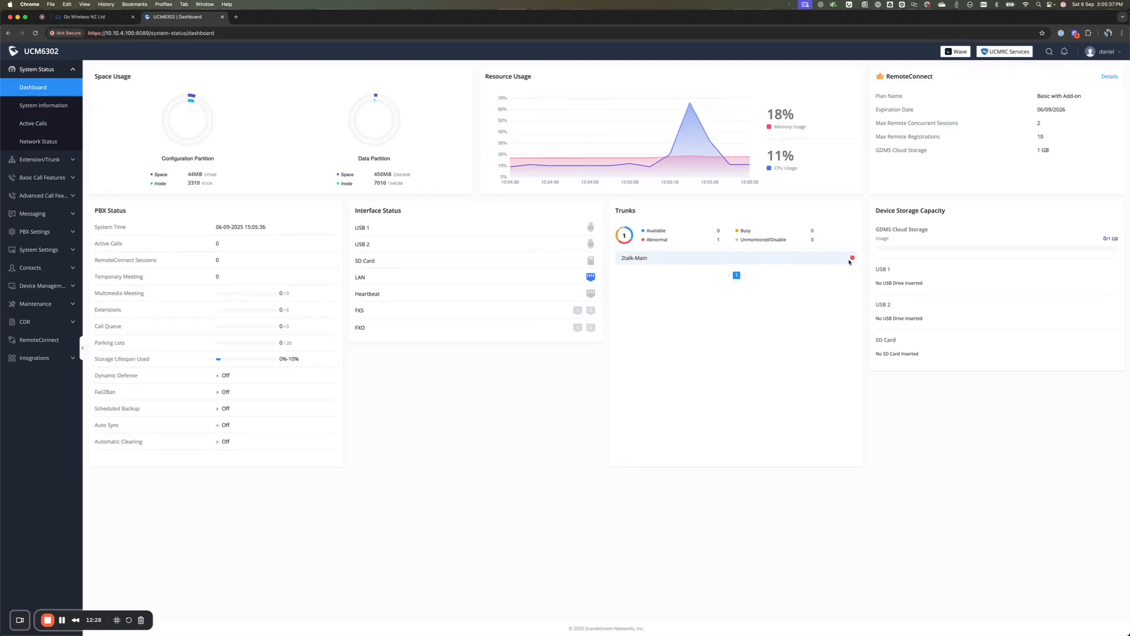
{"action": "mouse_move", "coordinate": [853, 258]}
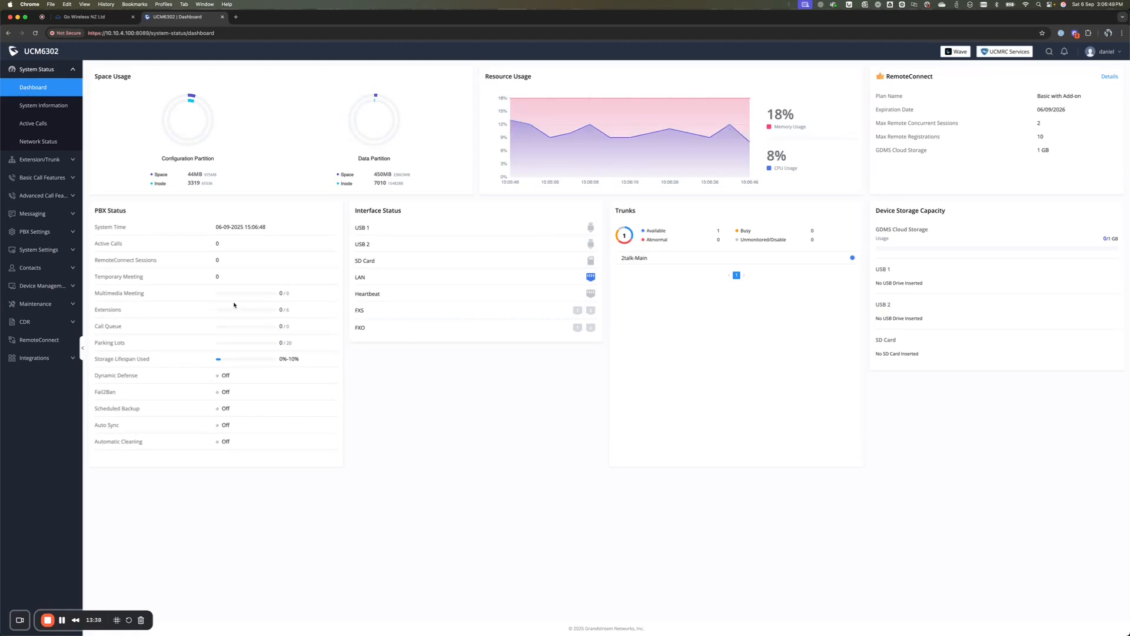
{"action": "left_click", "coordinate": [39, 159]}
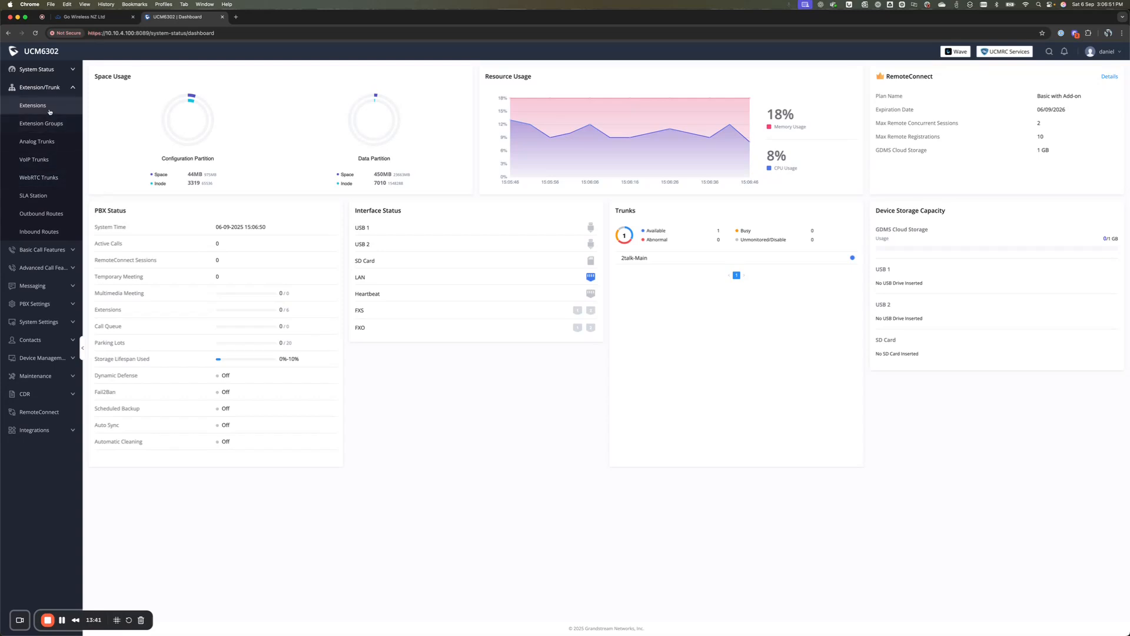
Step: Open the Extensions page under Extension/Trunk
{"action": "left_click", "coordinate": [50, 108]}
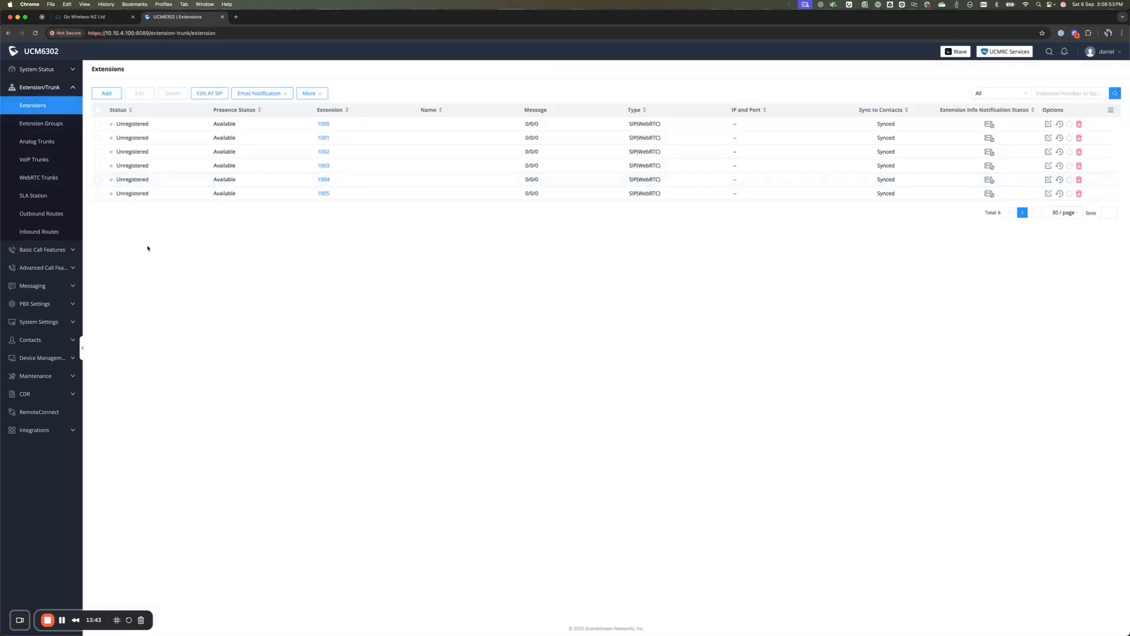